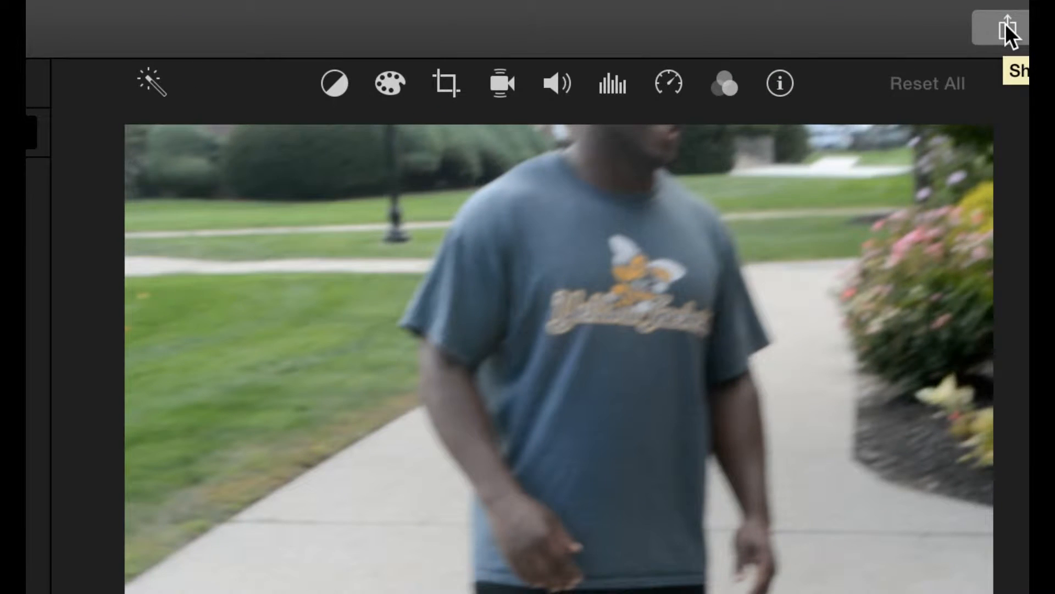
pyautogui.click(1008, 29)
pyautogui.click(871, 347)
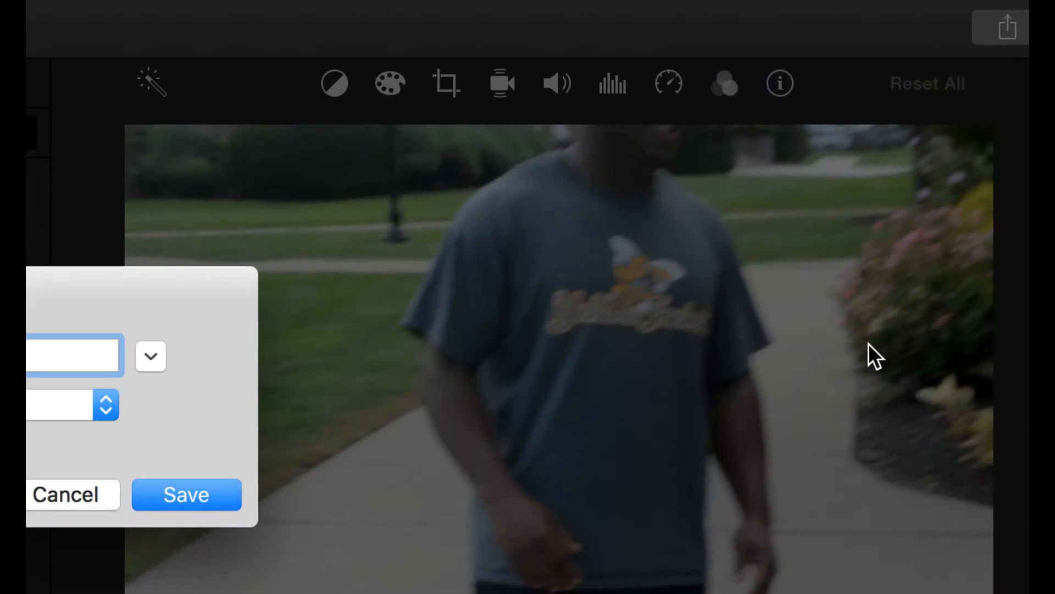
pyautogui.click(44, 505)
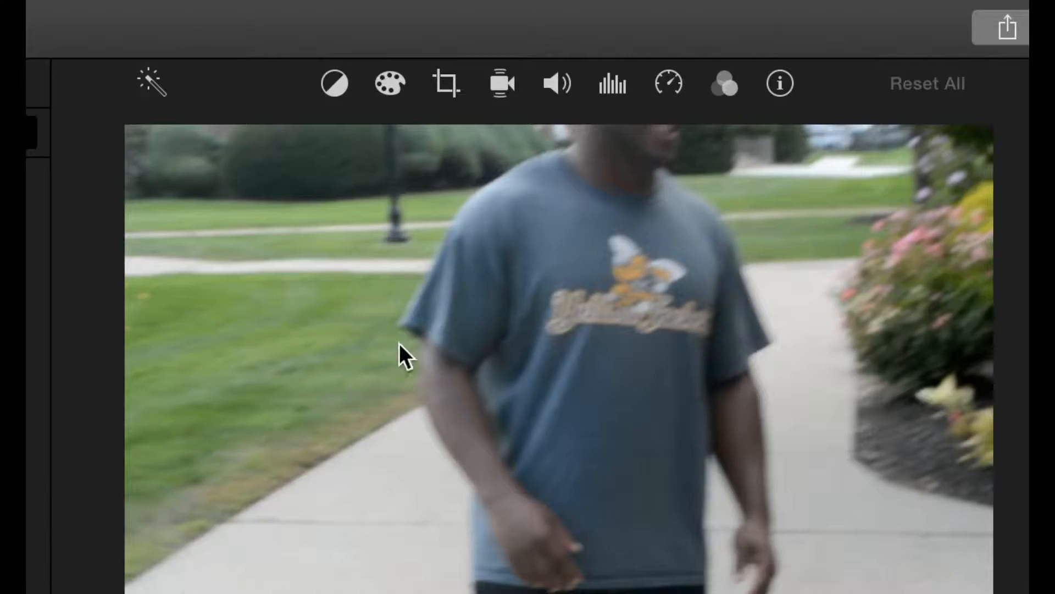
# Export the testing project as a 720p video and audio file named testing, saved in the Projects folder
pyautogui.click(1006, 33)
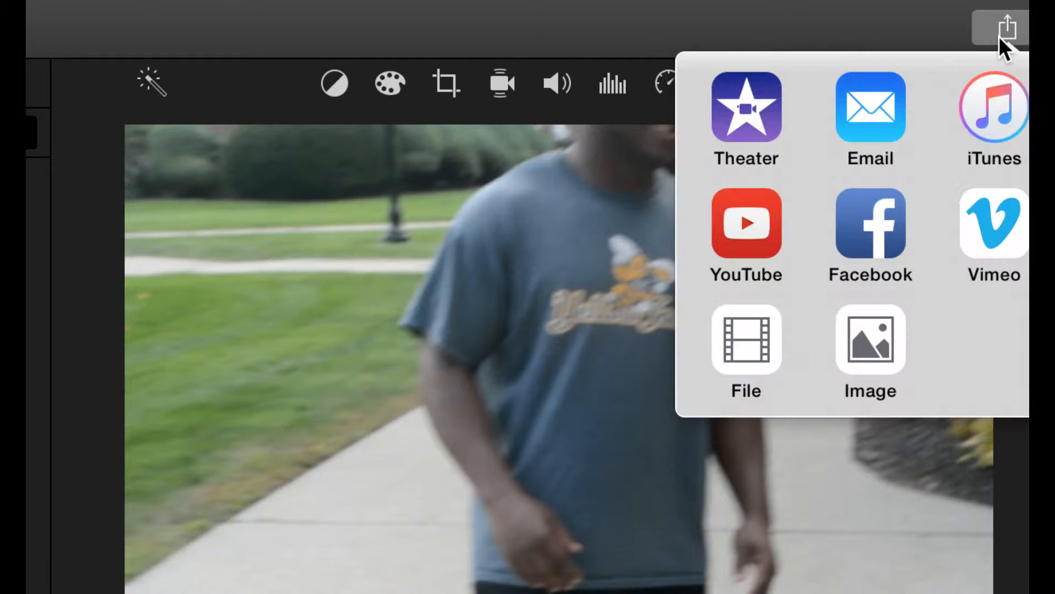
pyautogui.click(742, 355)
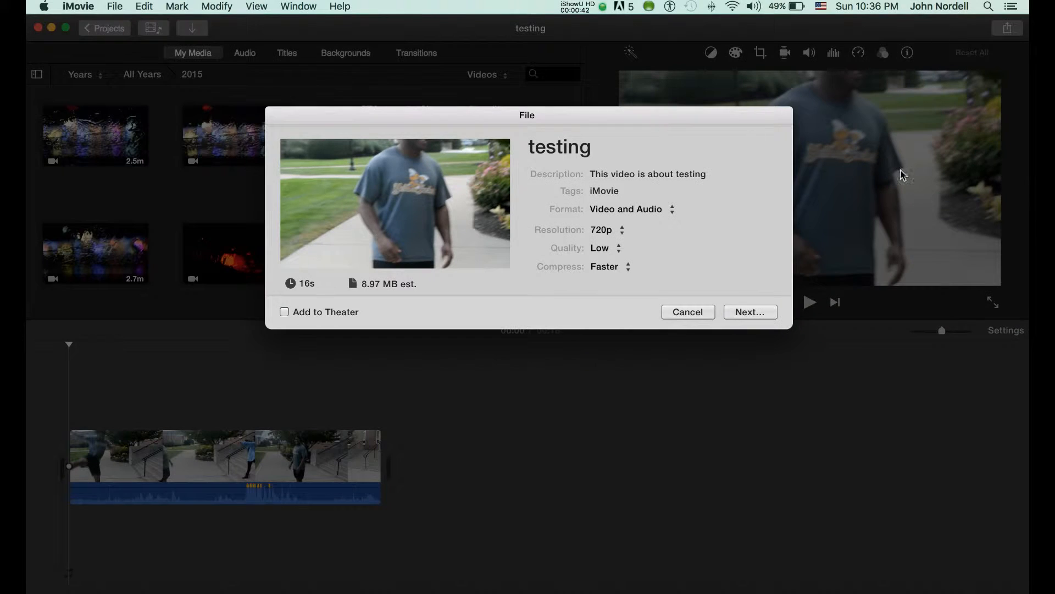
pyautogui.click(745, 310)
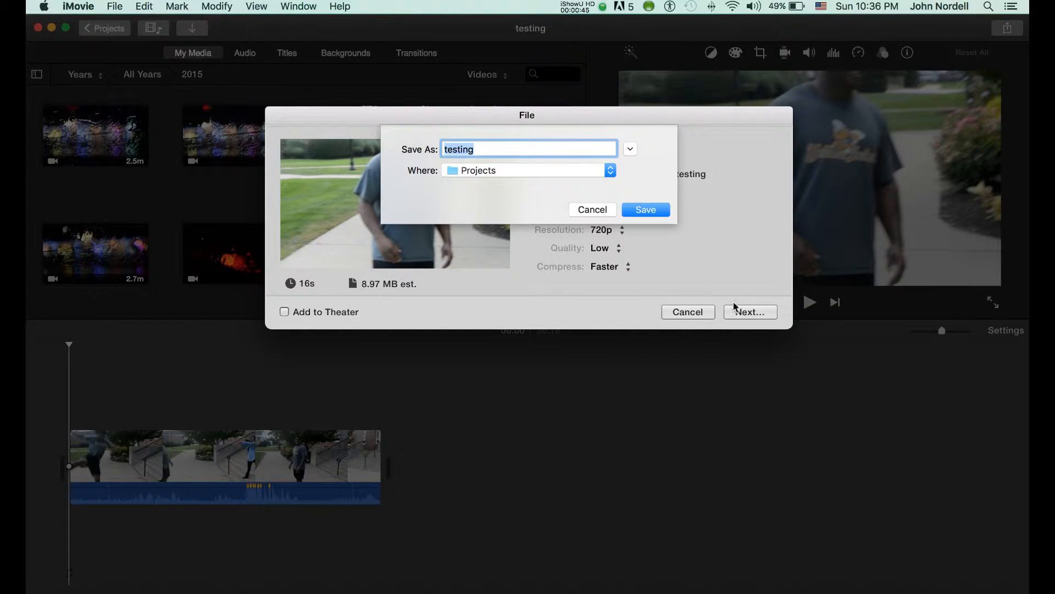
pyautogui.click(645, 211)
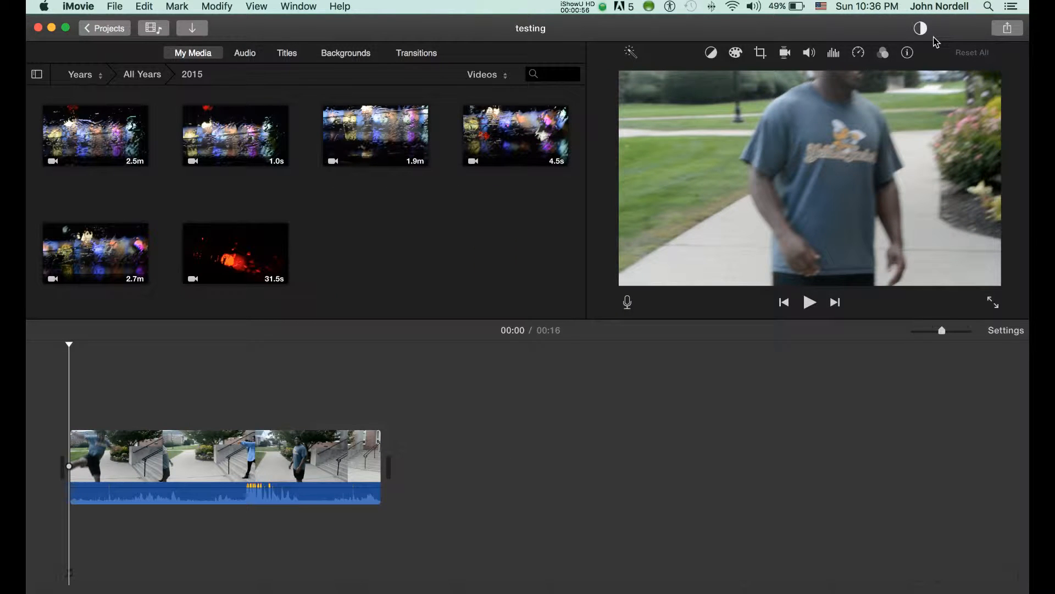
# Switch to GarageBand, dismissing the export notification and cancelling the Apple ID sign-in request
pyautogui.press('super+space')
pyautogui.write('GARA')
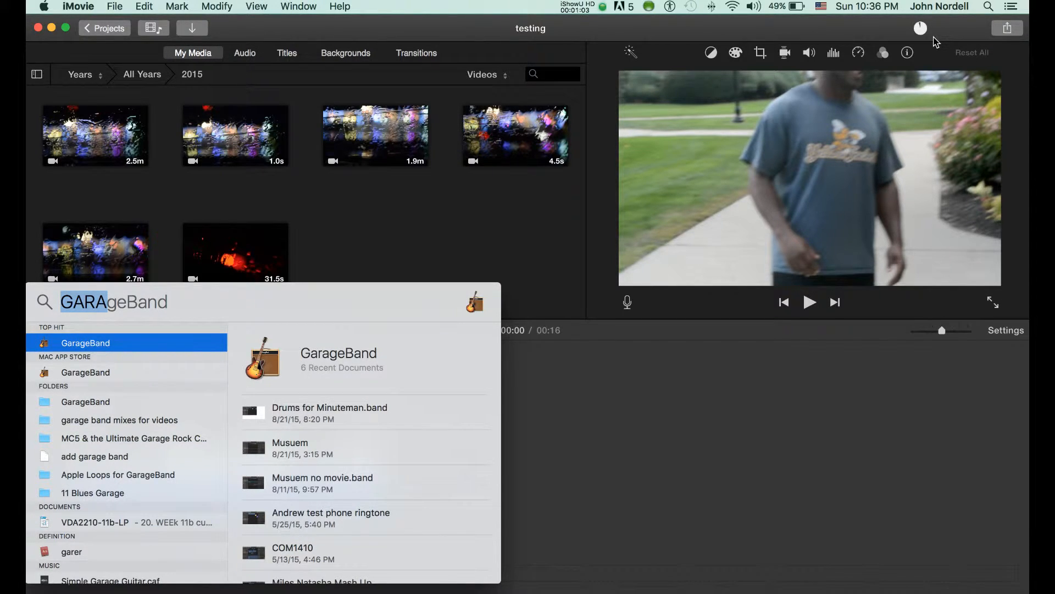
pyautogui.press('Return')
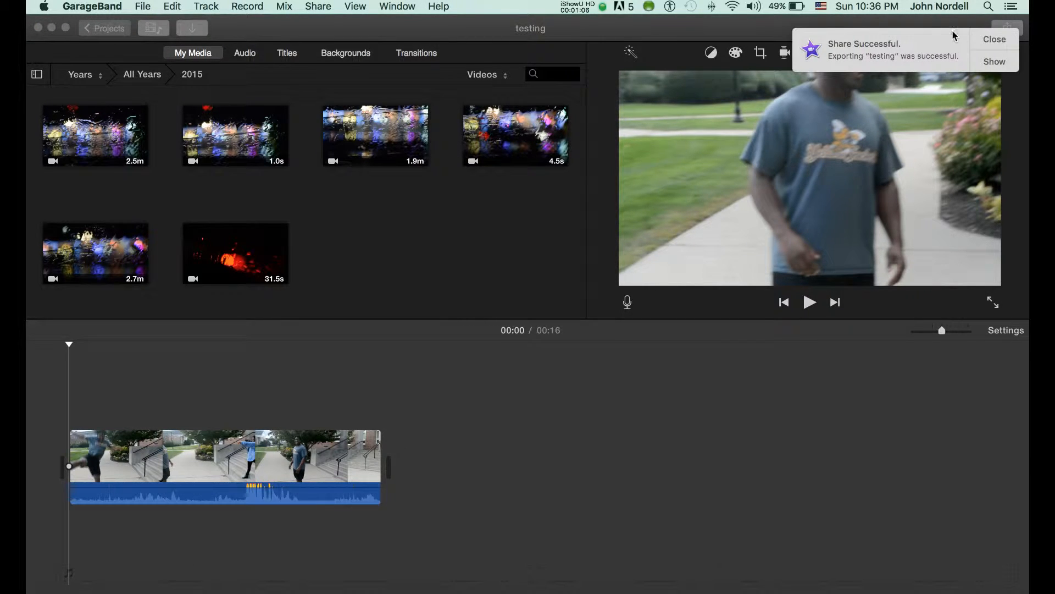
pyautogui.click(1000, 44)
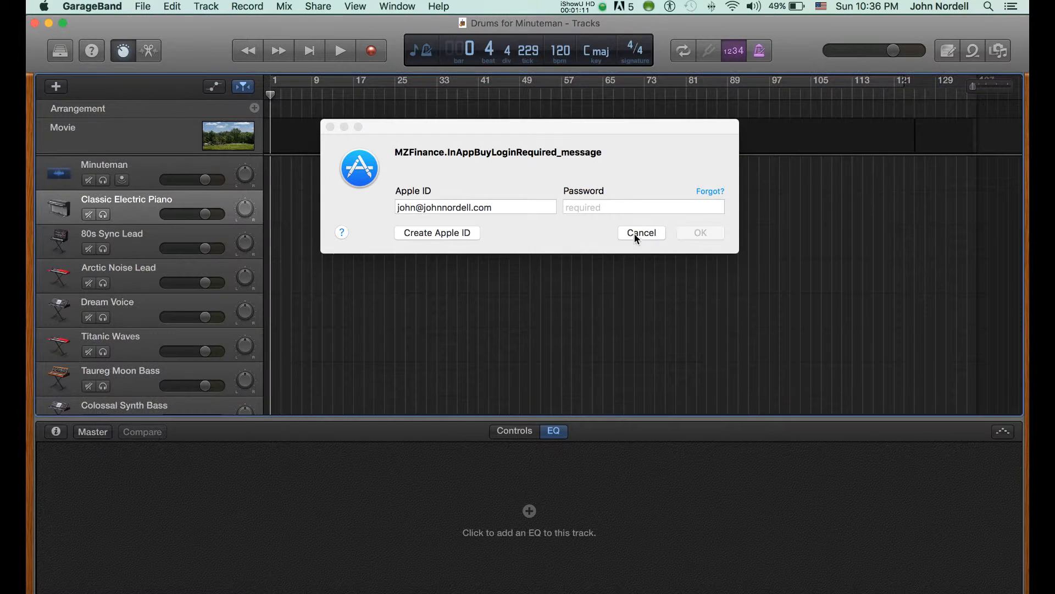
pyautogui.click(641, 232)
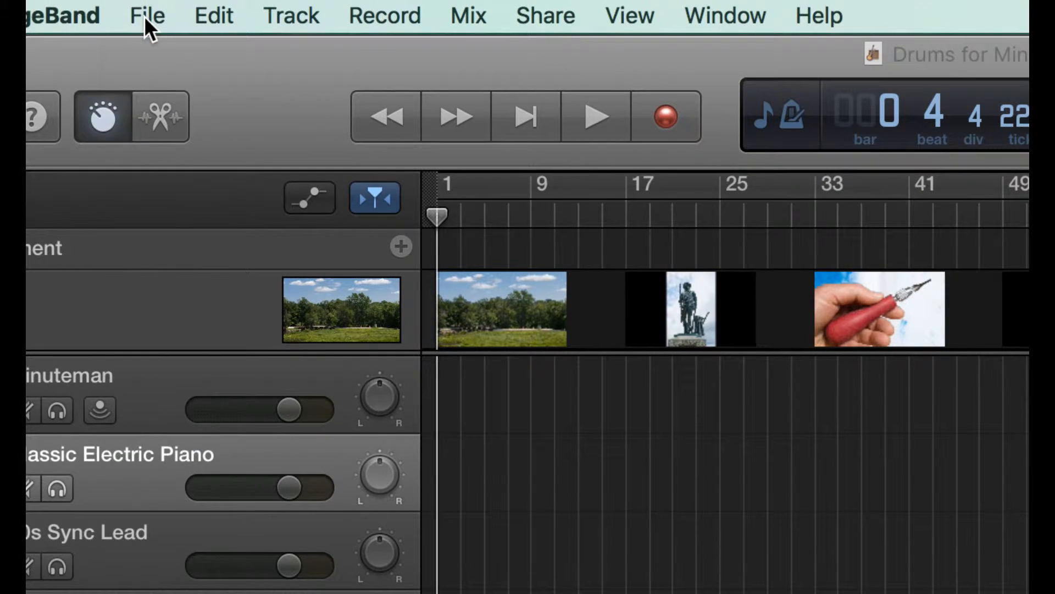
# Create a new empty project with a software instrument track
pyautogui.click(144, 16)
pyautogui.click(159, 46)
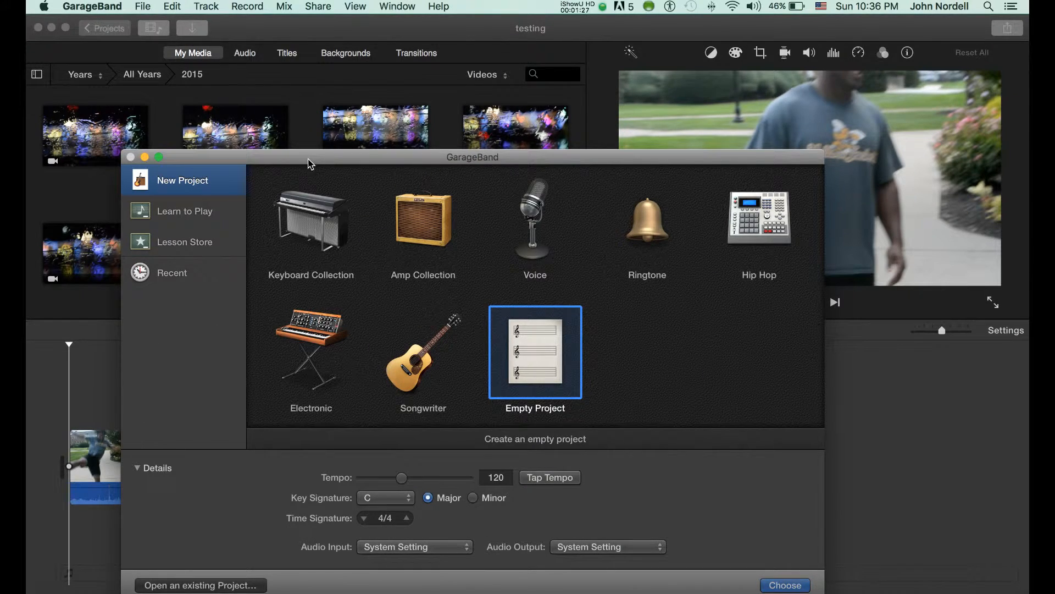
pyautogui.moveTo(308, 158); pyautogui.dragTo(310, 25)
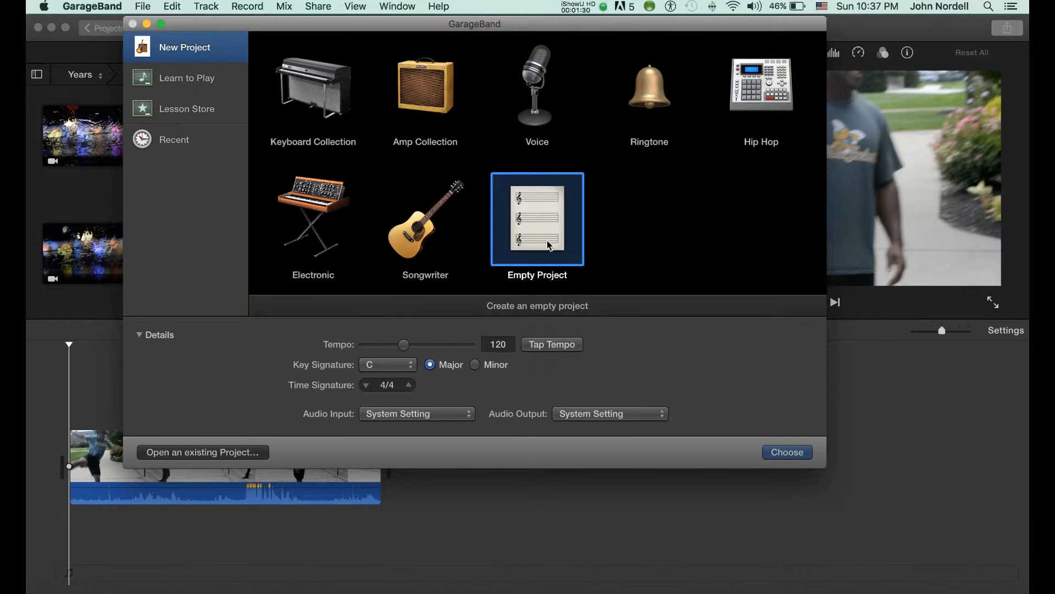
pyautogui.doubleClick(548, 244)
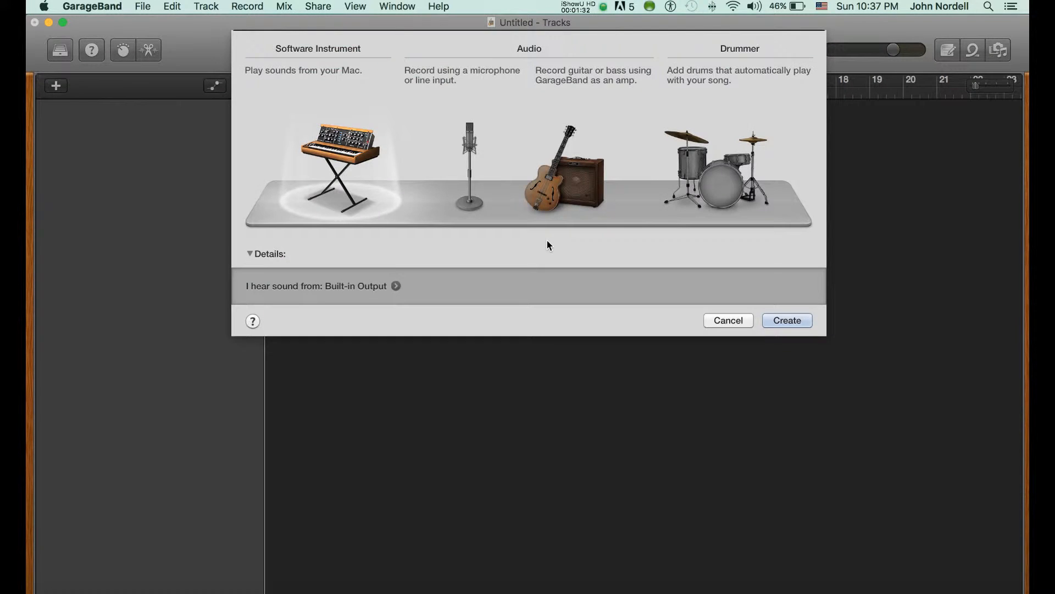
pyautogui.doubleClick(348, 157)
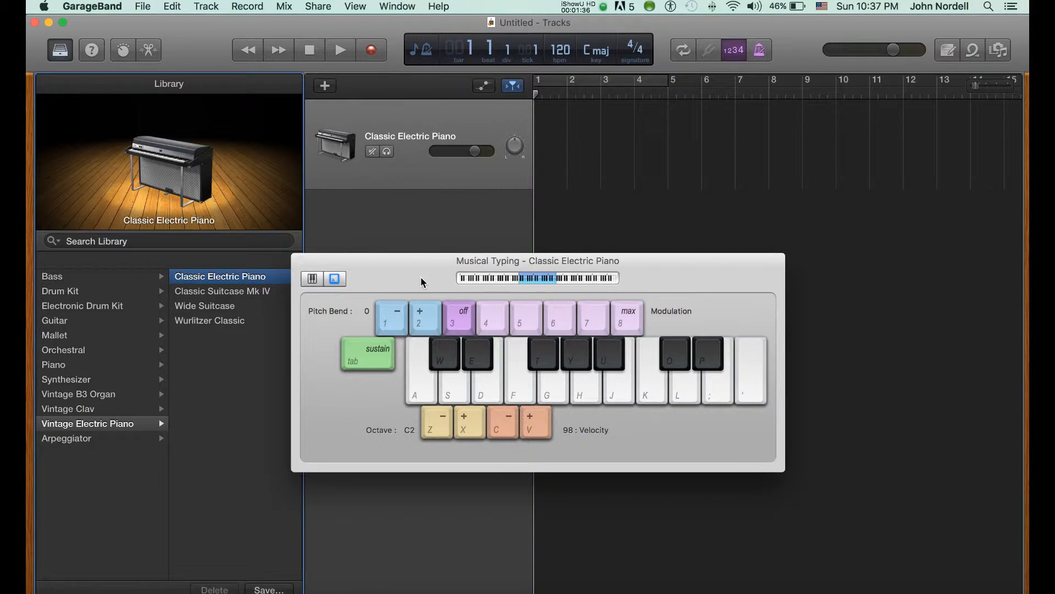
# Sound a few test notes on the Musical Typing keyboard, and close that keyboard and the Library
pyautogui.click(483, 390)
pyautogui.click(537, 363)
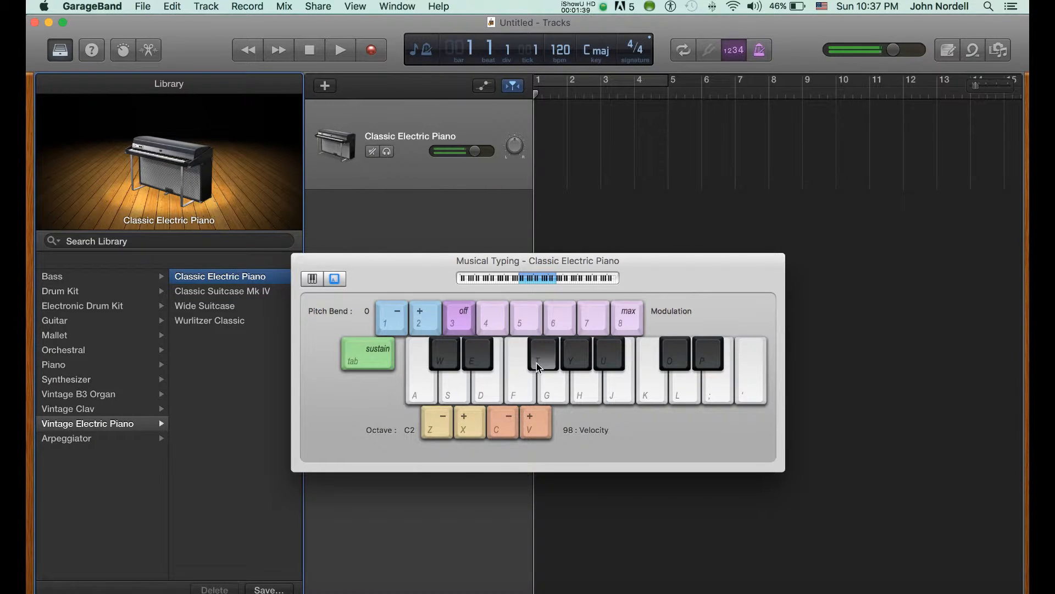
pyautogui.press('XF86AudioRaiseVolume')
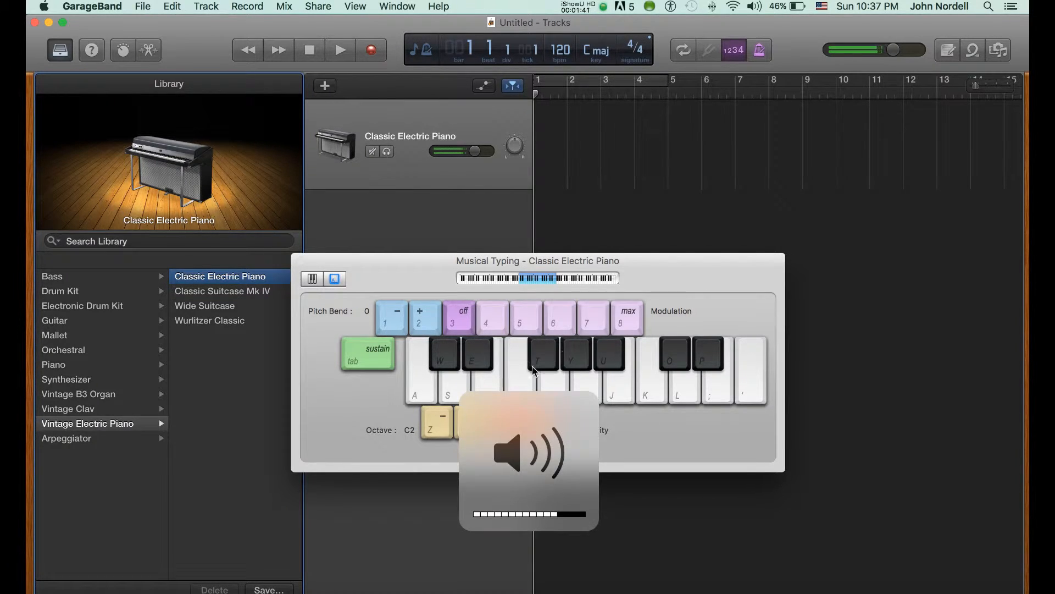
pyautogui.click(300, 261)
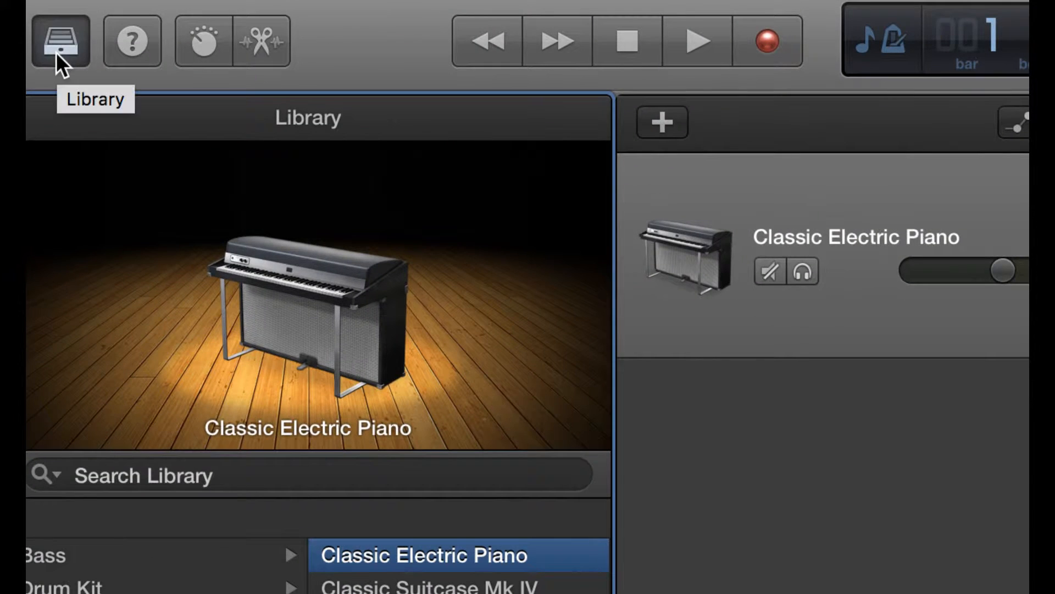
pyautogui.click(58, 44)
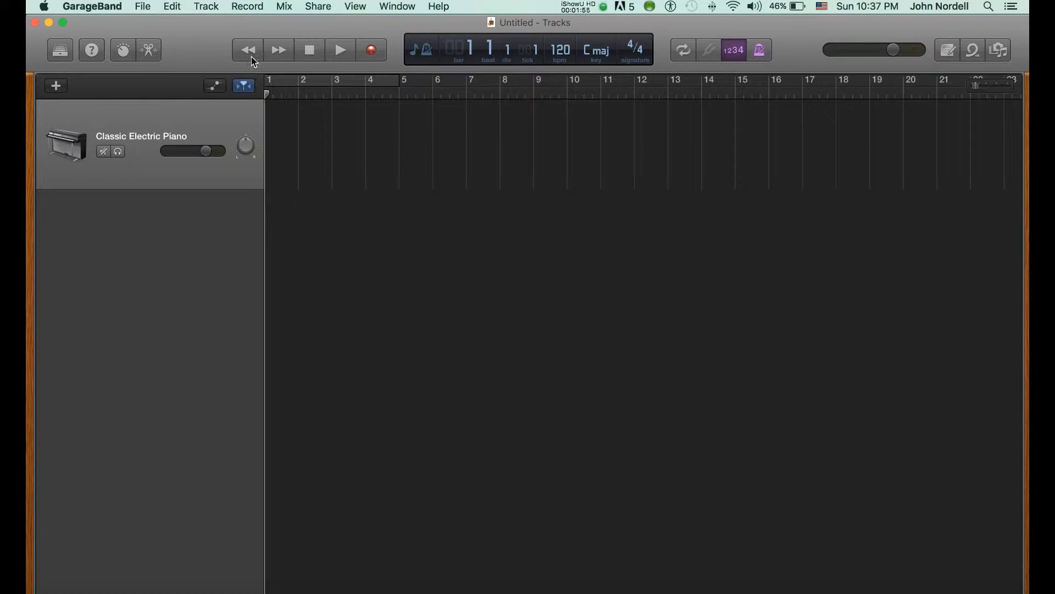
# Turn off the count-in and the metronome, and try cycle mode before switching it off again
pyautogui.click(736, 52)
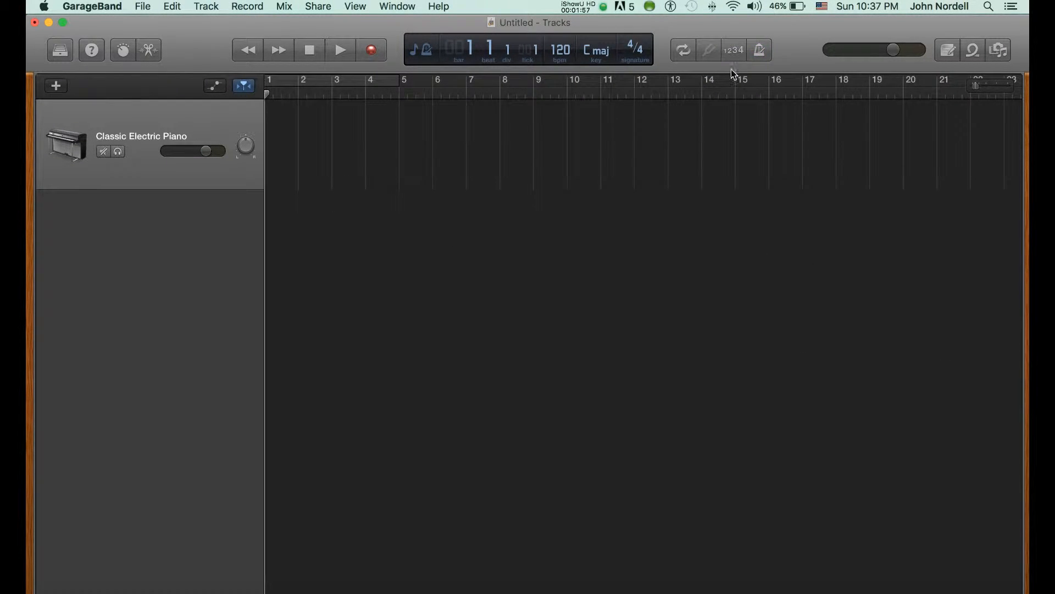
pyautogui.click(684, 52)
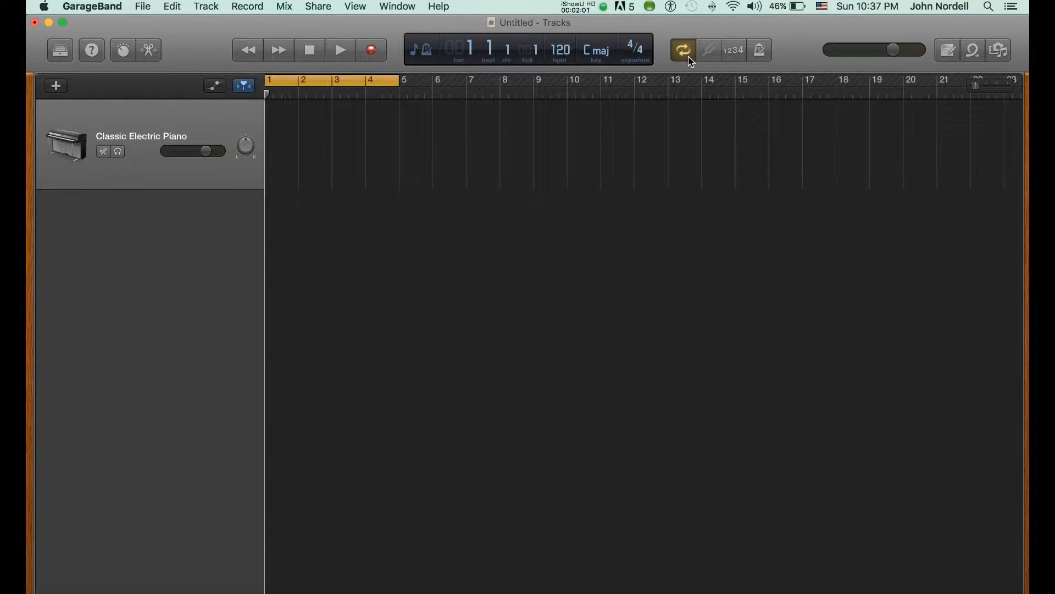
pyautogui.click(684, 52)
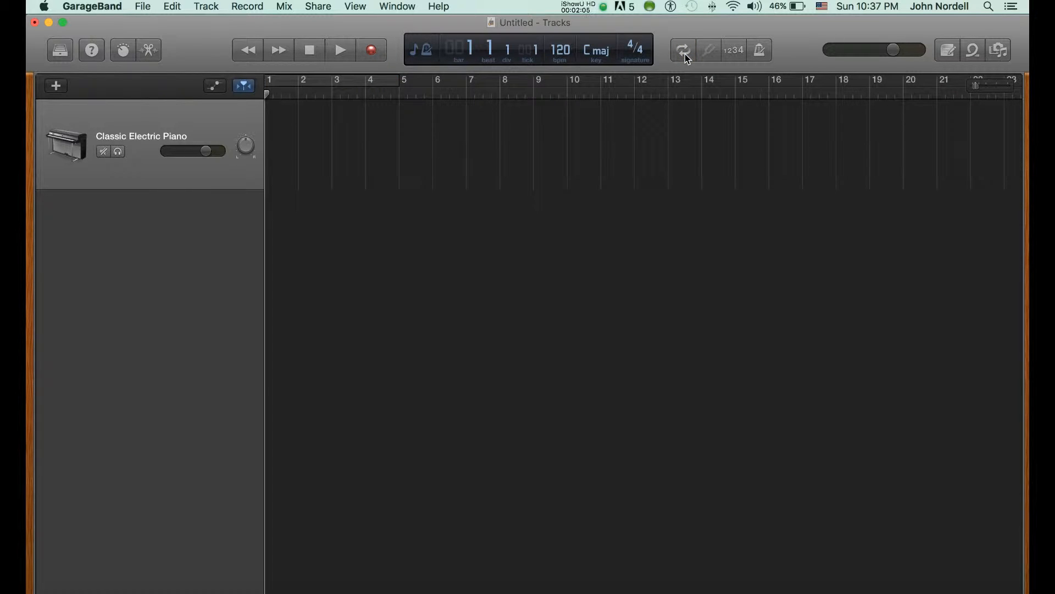
# Open the movie testing.mp4 from the Projects folder in the GarageBand project
pyautogui.click(144, 7)
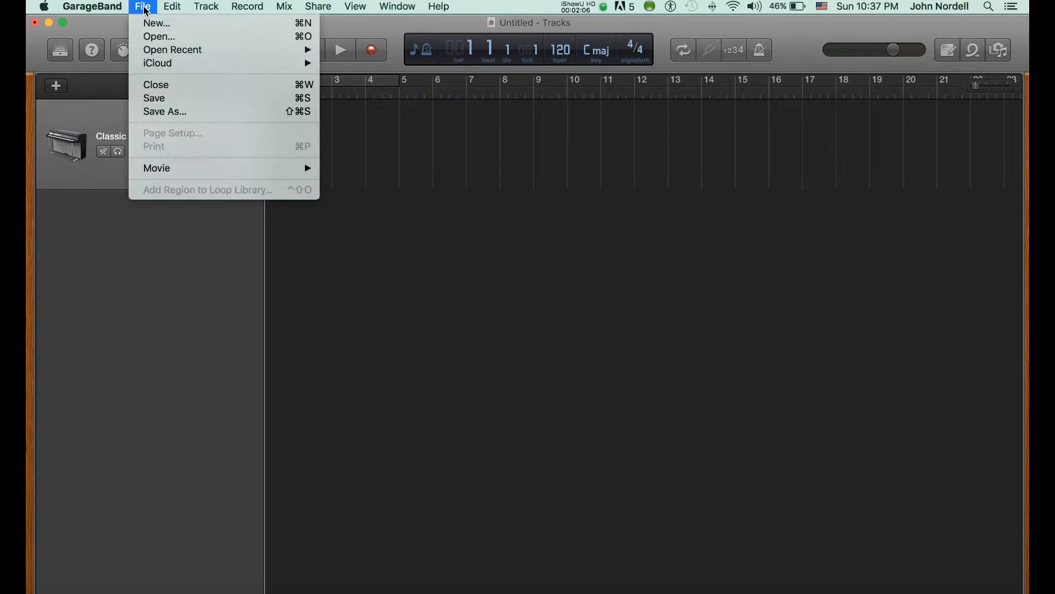
pyautogui.moveTo(177, 169)
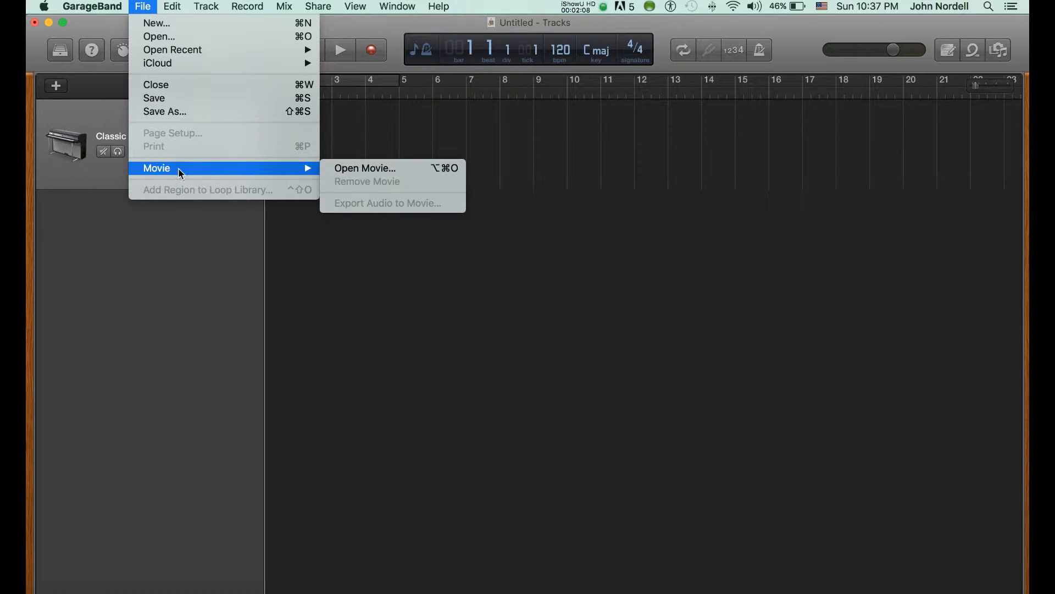
pyautogui.click(346, 171)
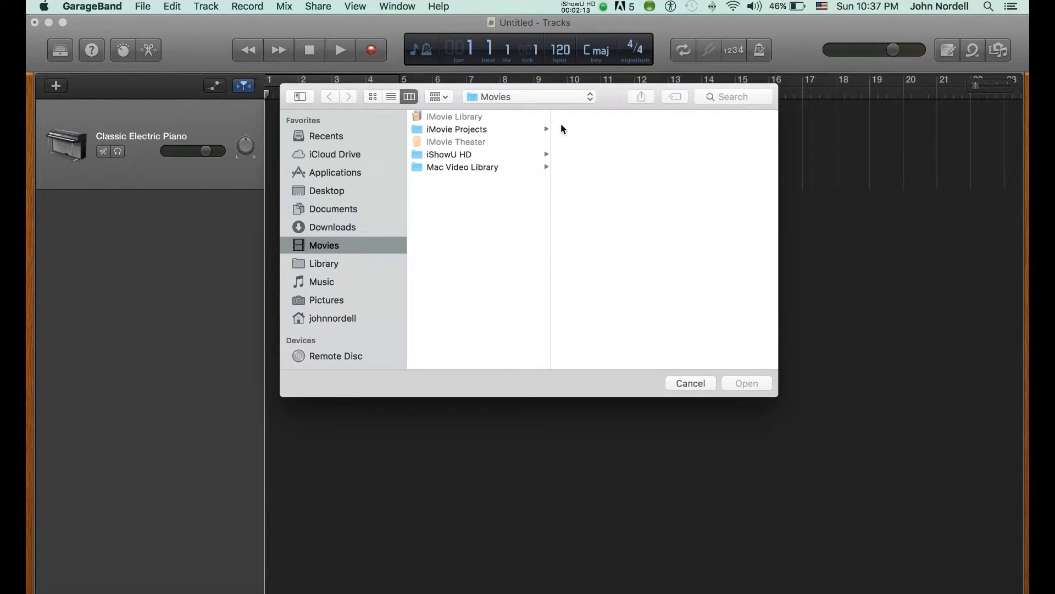
pyautogui.click(545, 96)
pyautogui.click(530, 190)
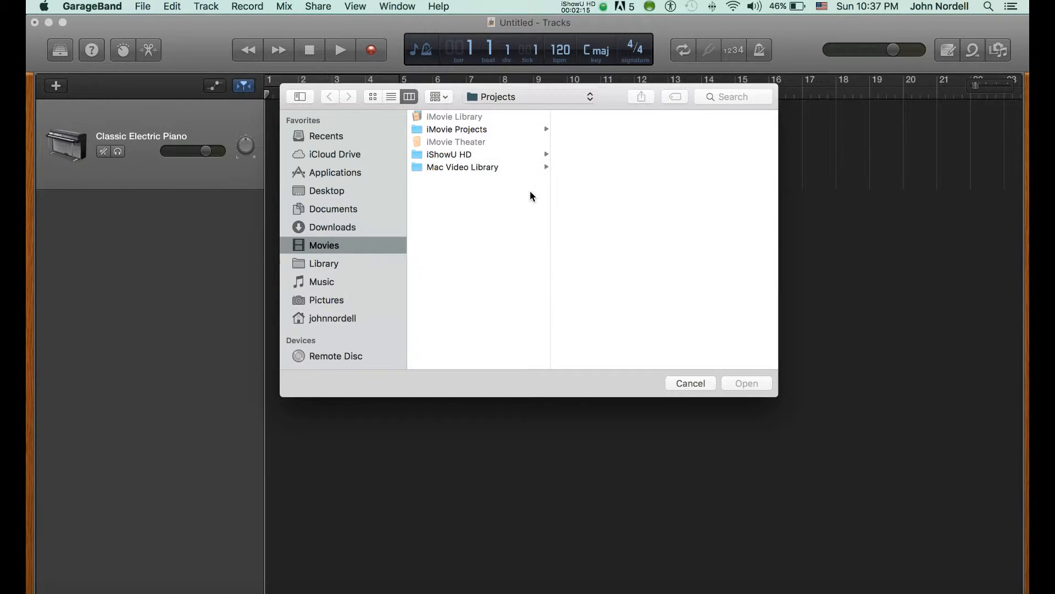
pyautogui.click(671, 118)
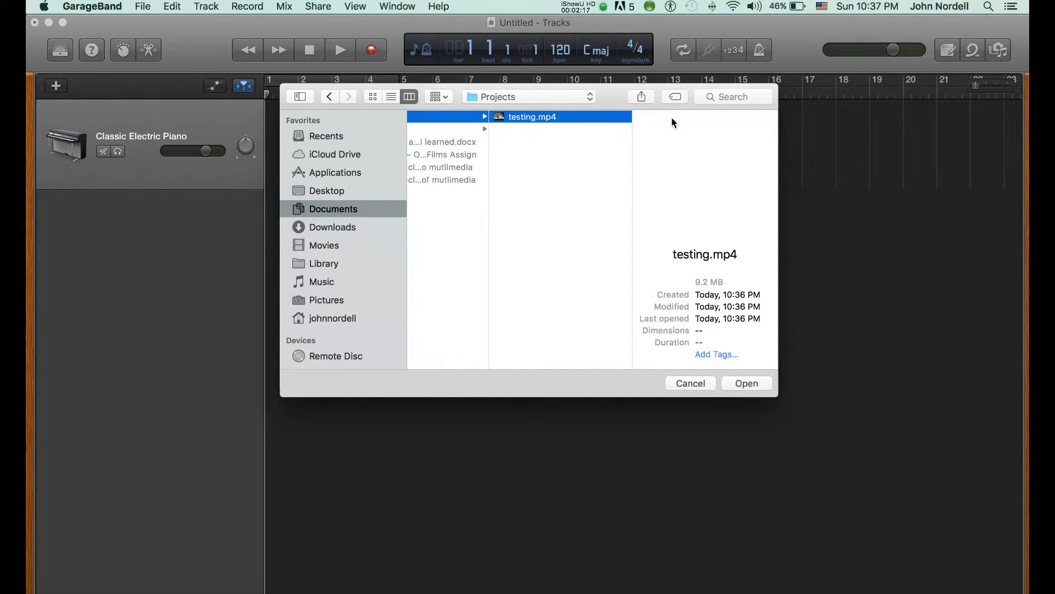
pyautogui.click(746, 383)
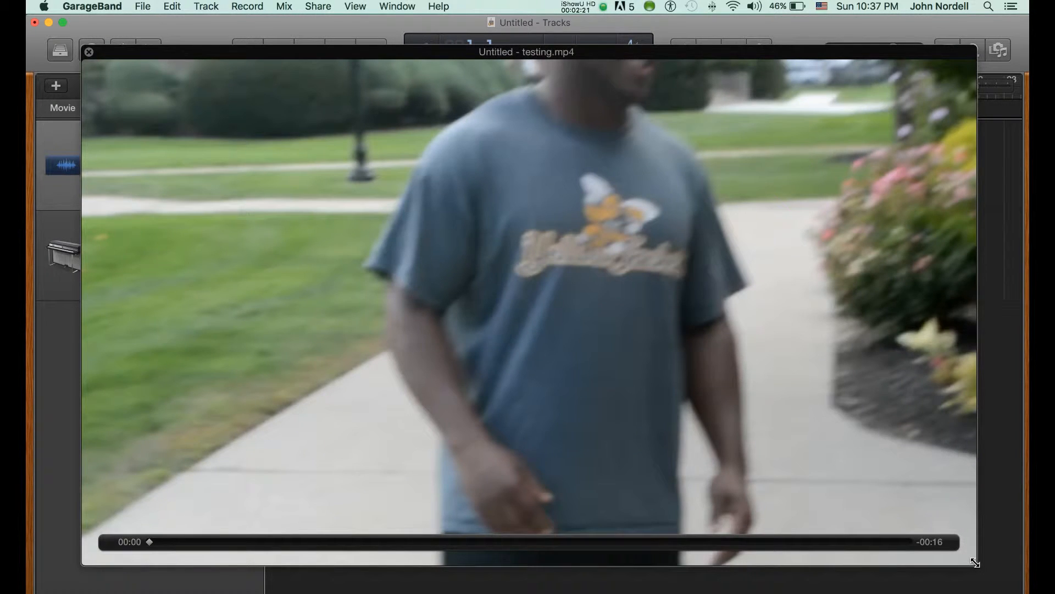
# Shrink the movie window, place it below the track headers, and play the movie from the start to about bar 7
pyautogui.moveTo(974, 563); pyautogui.dragTo(280, 237)
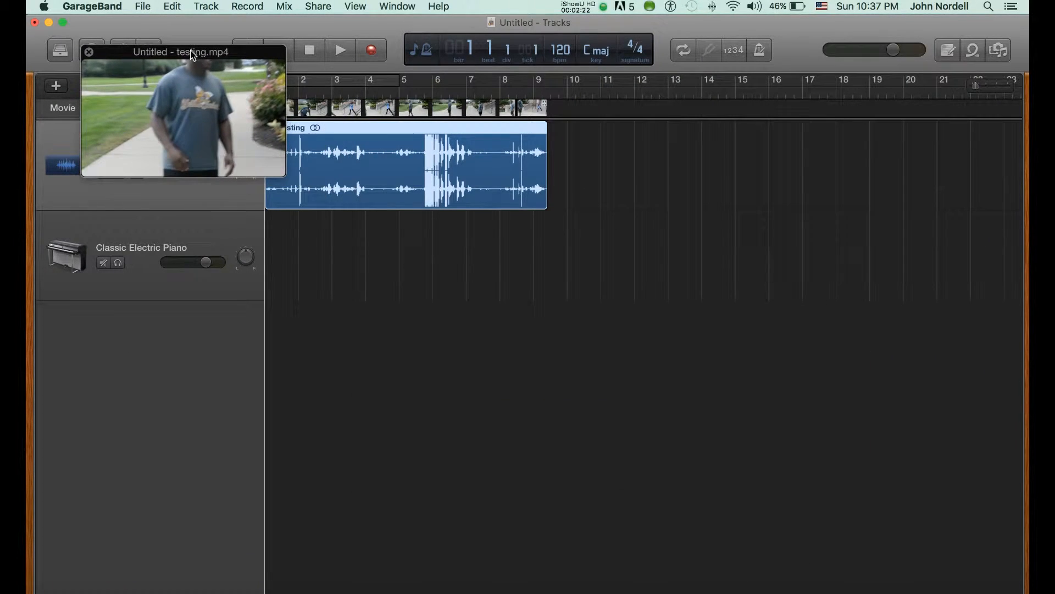
pyautogui.moveTo(193, 55); pyautogui.dragTo(227, 327)
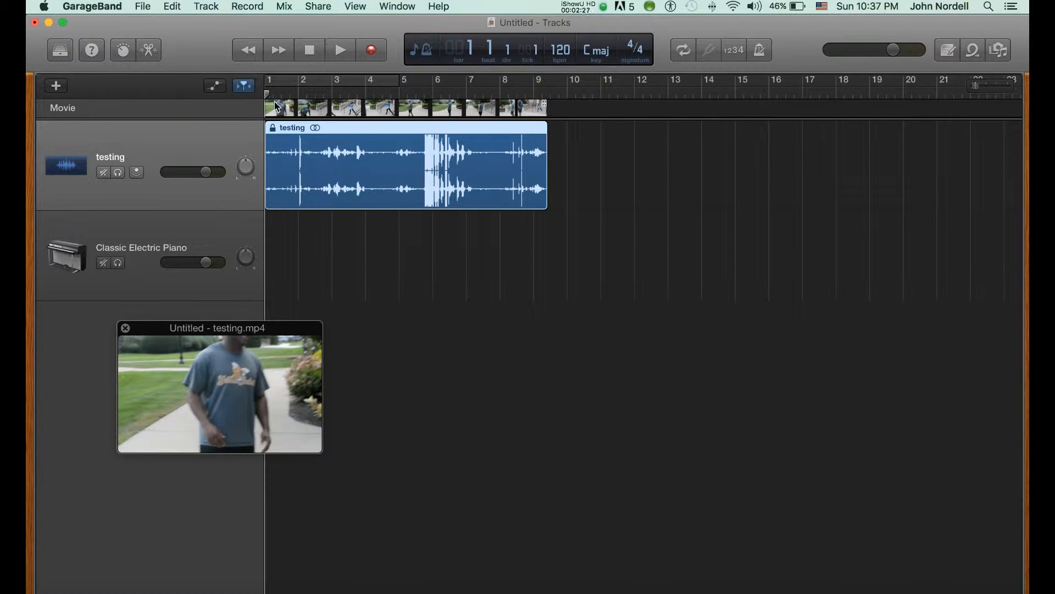
pyautogui.press('space')
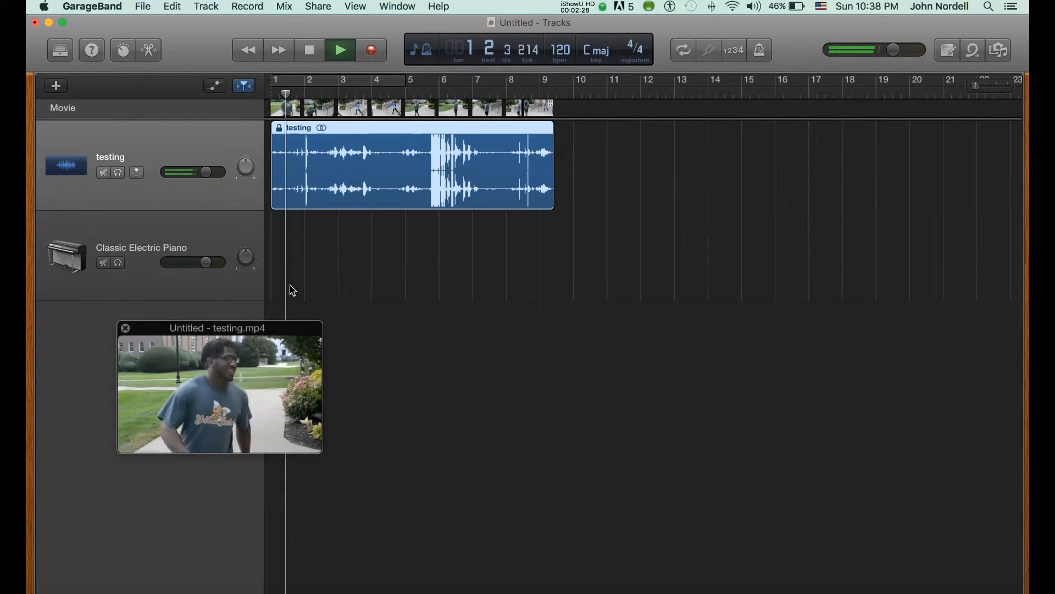
pyautogui.moveTo(288, 332); pyautogui.dragTo(278, 317)
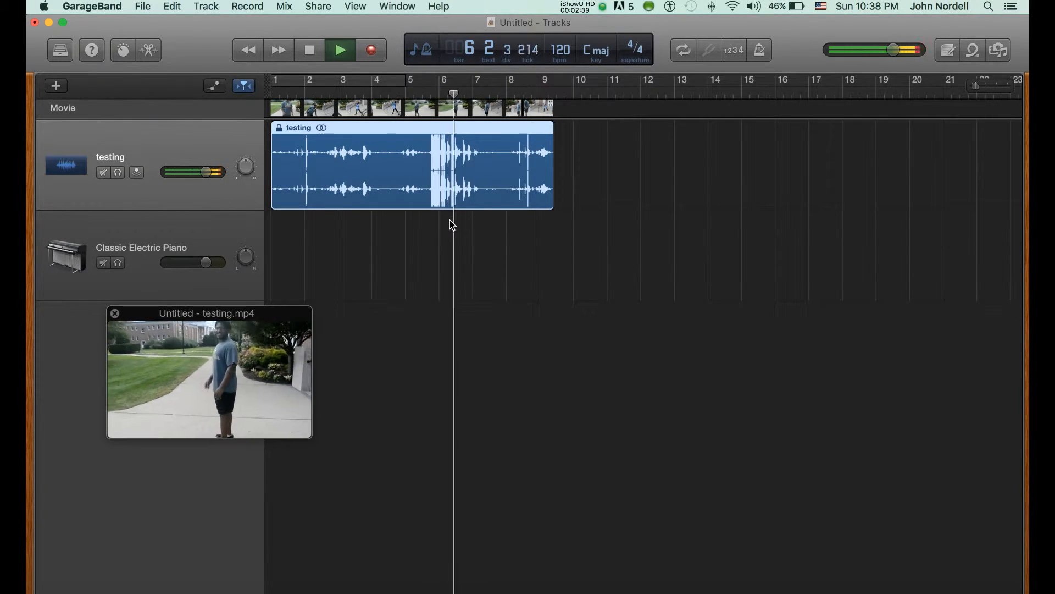
pyautogui.press('space')
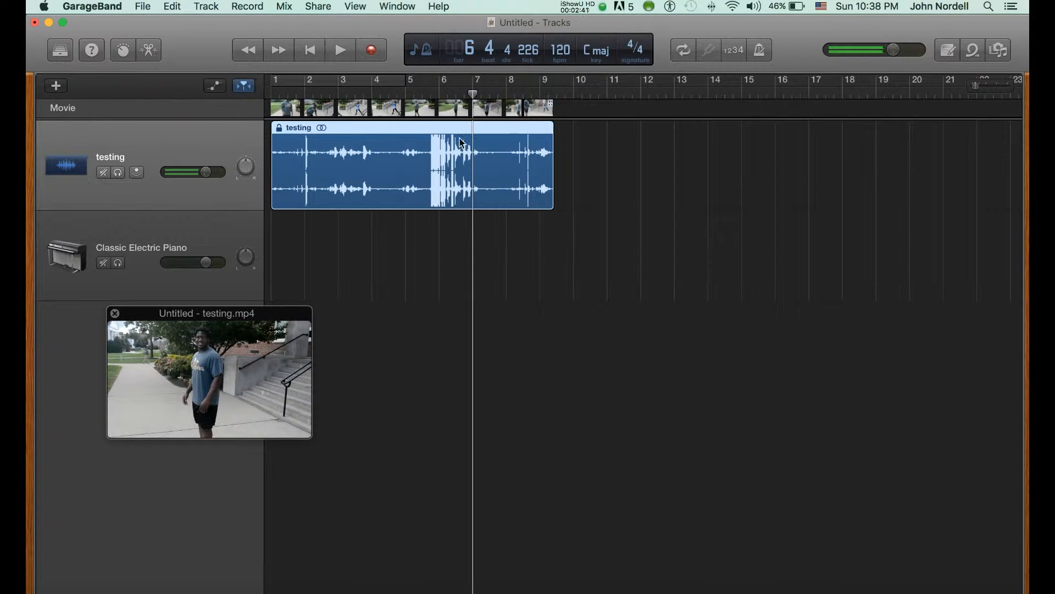
# Show the track automation and activate the volume curve on the testing audio track
pyautogui.moveTo(238, 365)
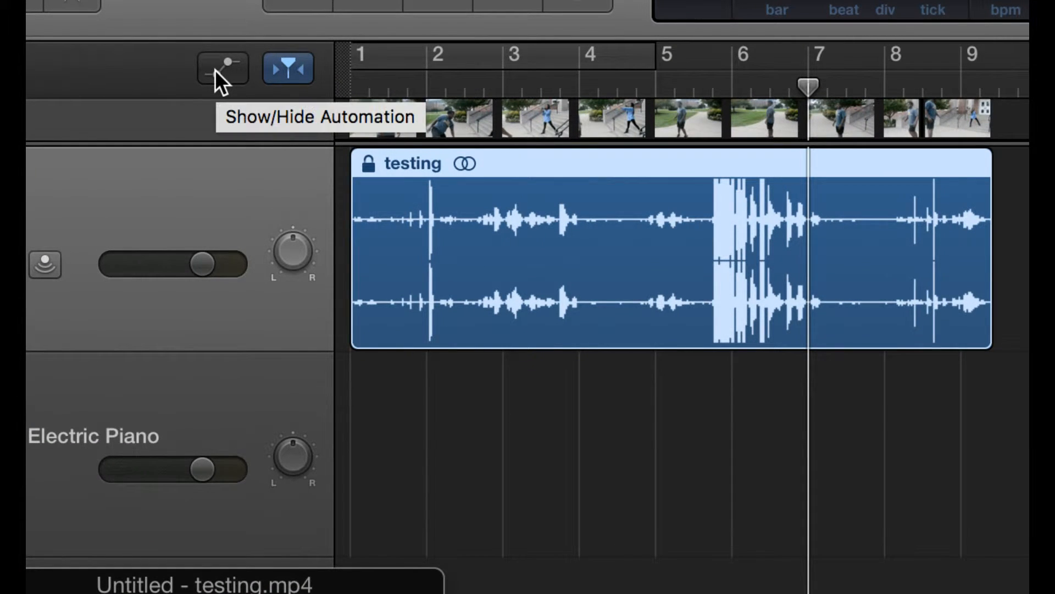
pyautogui.click(215, 69)
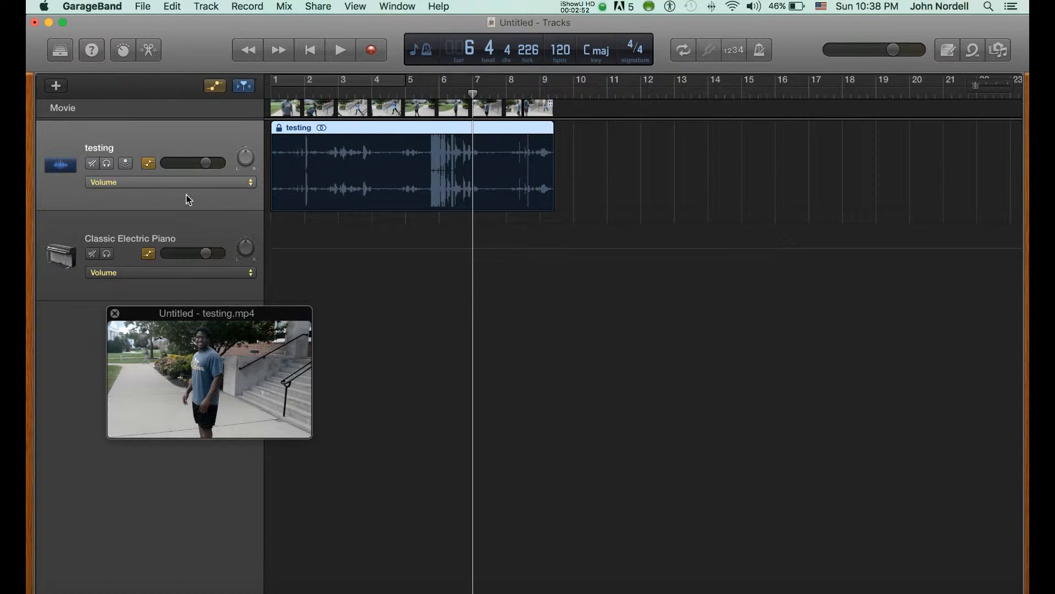
pyautogui.click(430, 176)
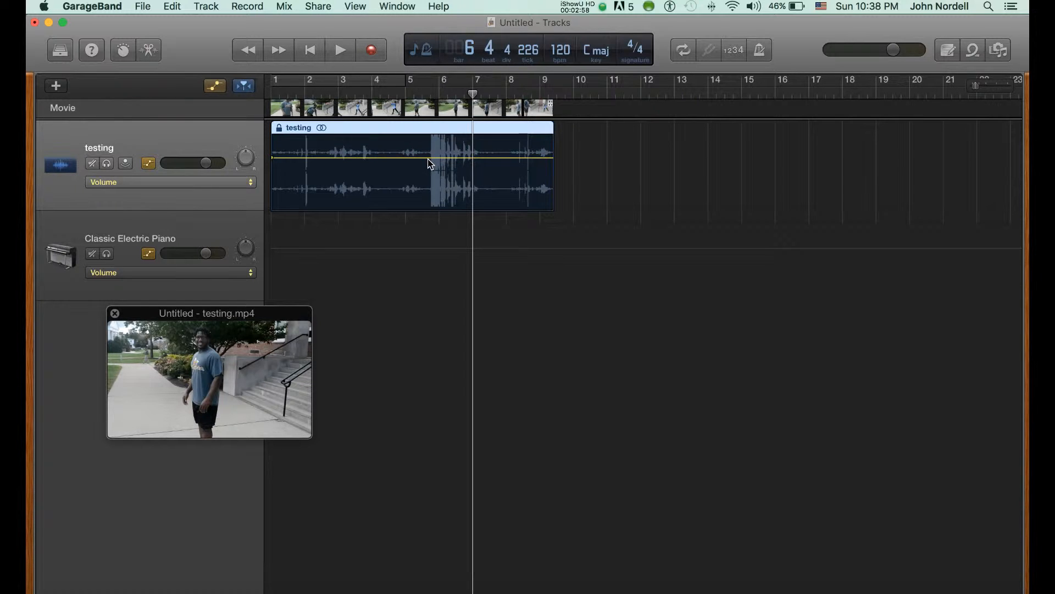
# Add four volume points around the loud section of the testing region, about bars 5.5 to 7, and lower the volume between them
pyautogui.click(426, 157)
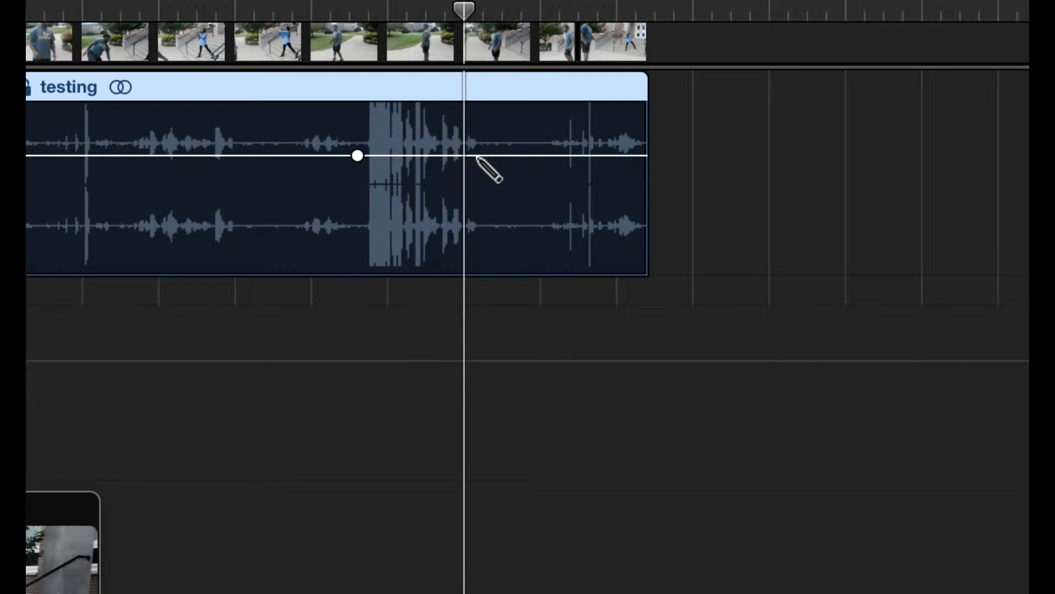
pyautogui.click(485, 156)
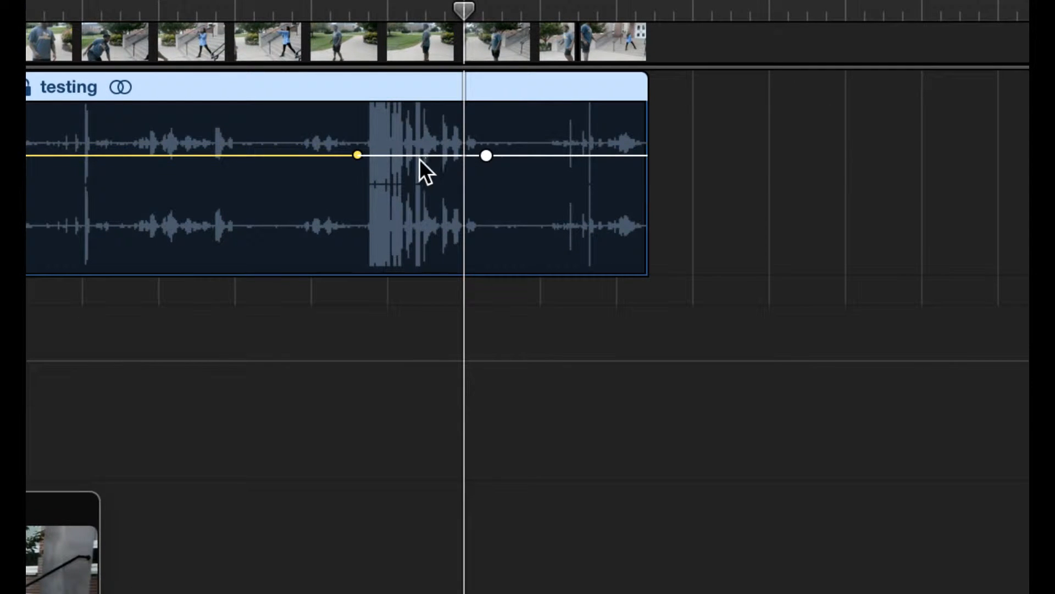
pyautogui.click(364, 156)
pyautogui.click(478, 156)
pyautogui.moveTo(424, 157); pyautogui.dragTo(421, 195)
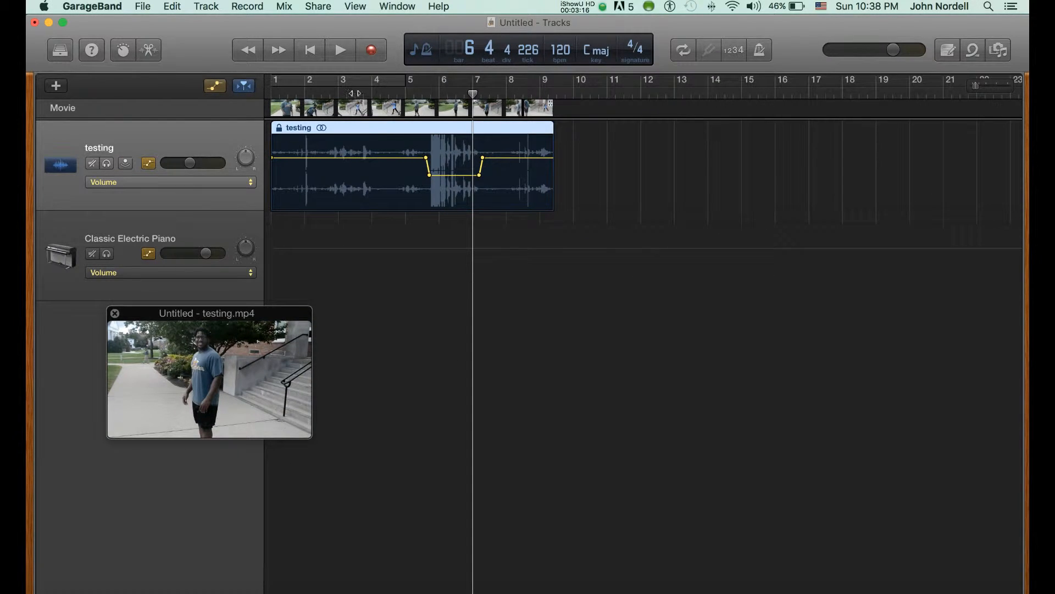
# Play the movie through the lowered section to about bar 7 to check the volume dip
pyautogui.click(355, 113)
pyautogui.press('space')
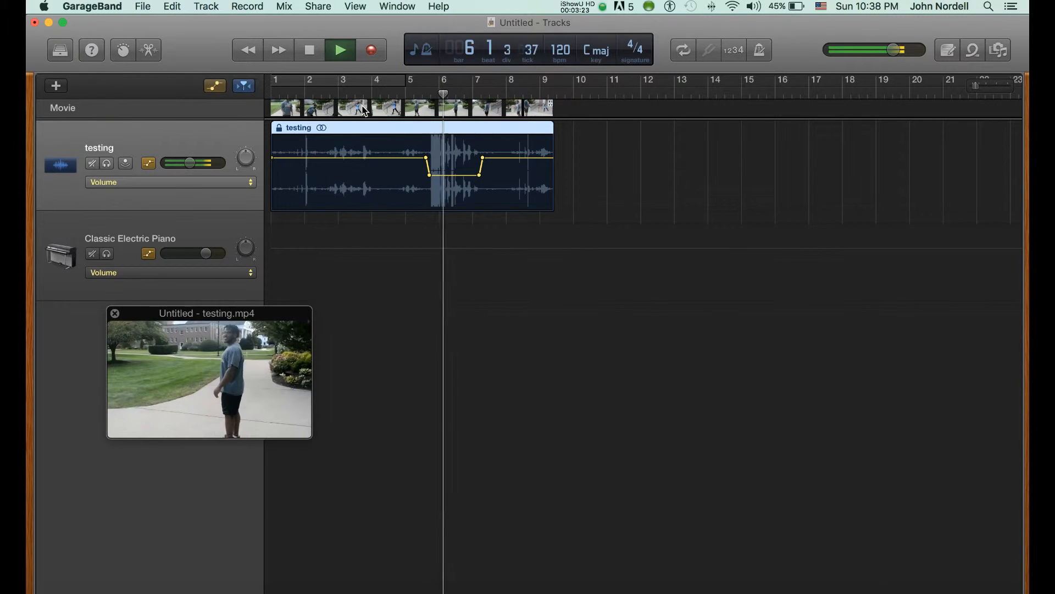
pyautogui.press('space')
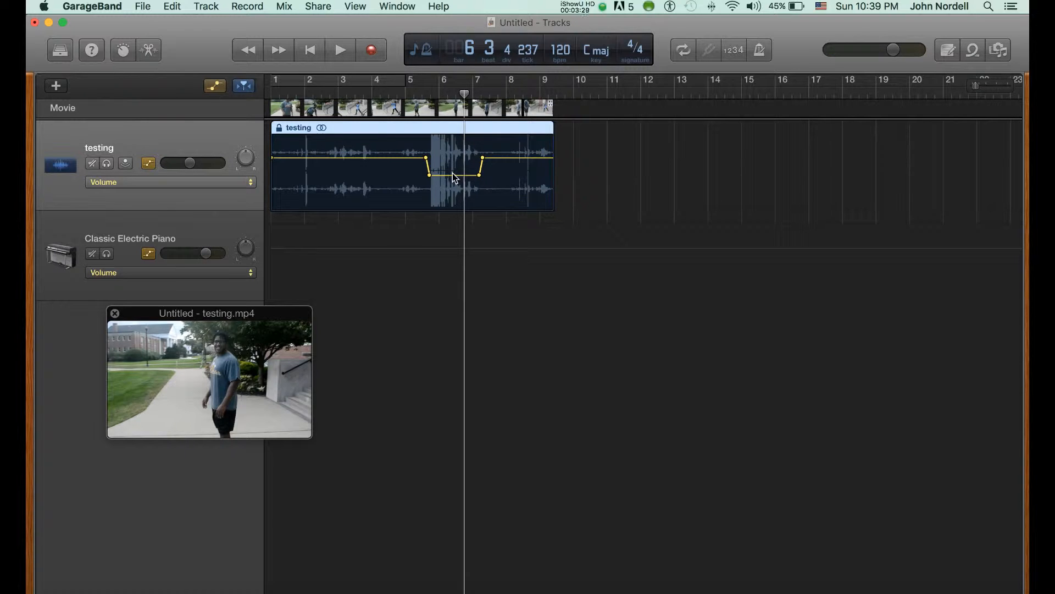
pyautogui.moveTo(460, 189); pyautogui.dragTo(460, 187)
# Hide the track automation and open the Apple Loops browser
pyautogui.click(215, 87)
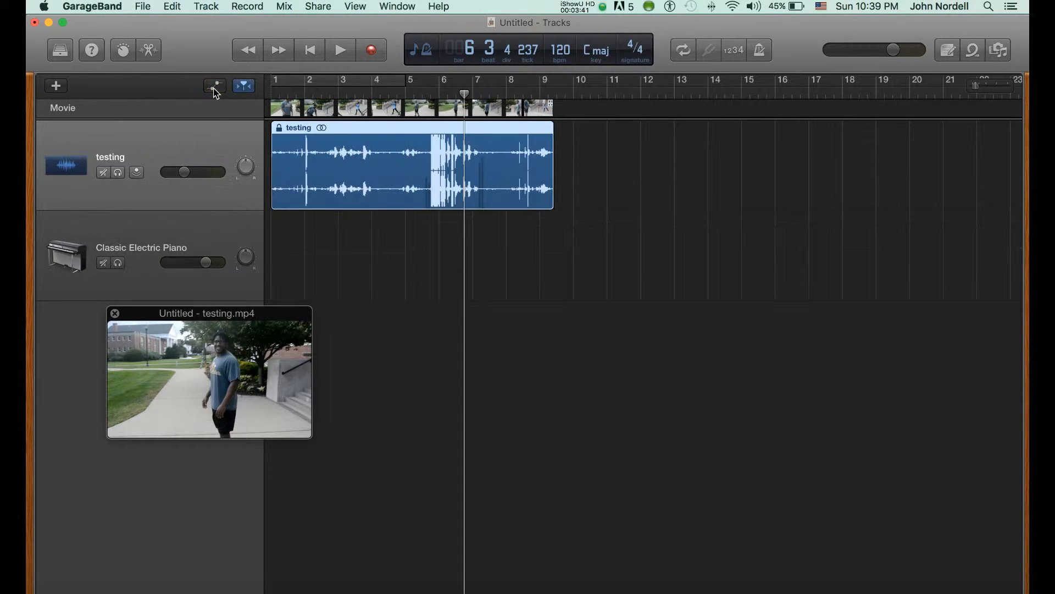
pyautogui.moveTo(213, 315); pyautogui.dragTo(196, 306)
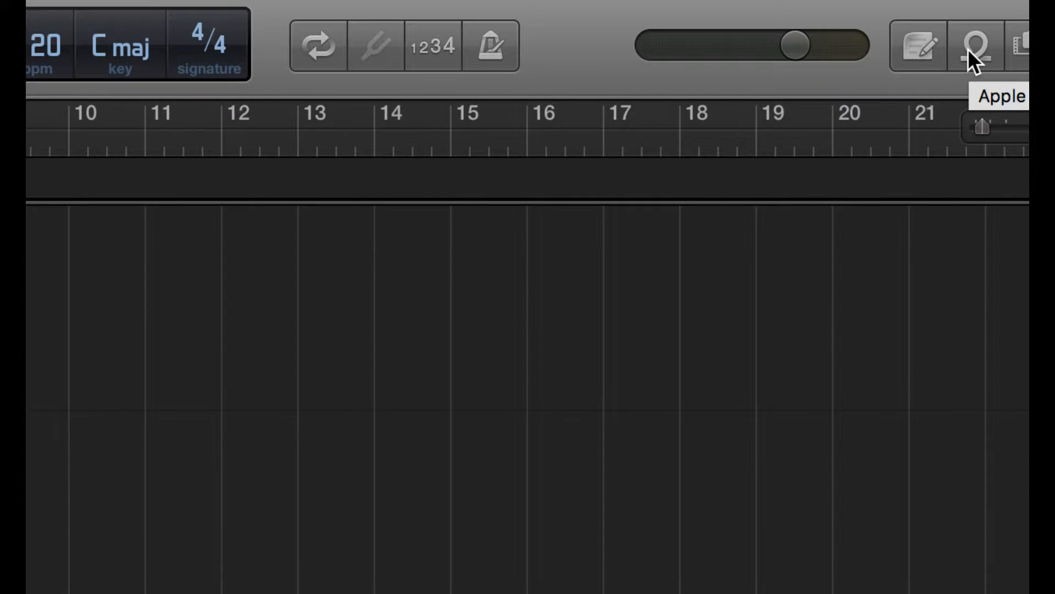
pyautogui.click(974, 48)
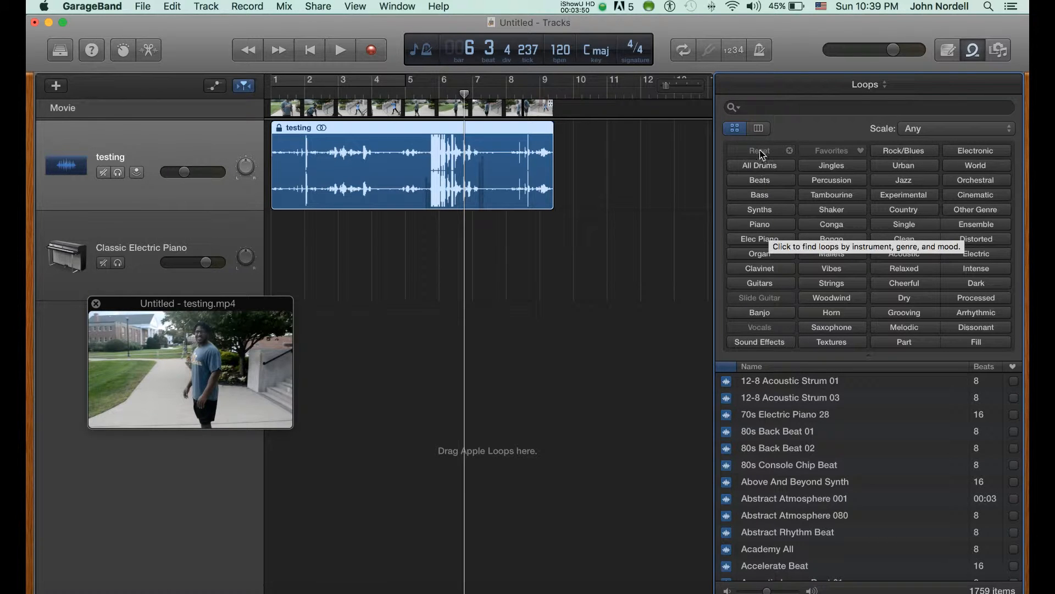
# Filter the loops by All Drums and Urban, and preview the Atmosphere Beat loop
pyautogui.click(761, 168)
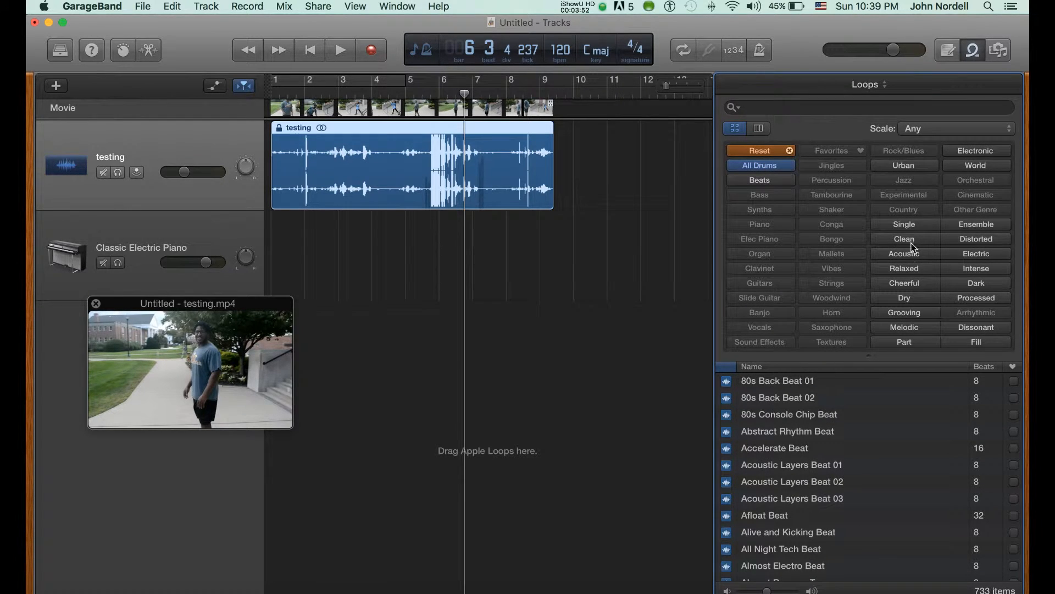
pyautogui.click(906, 167)
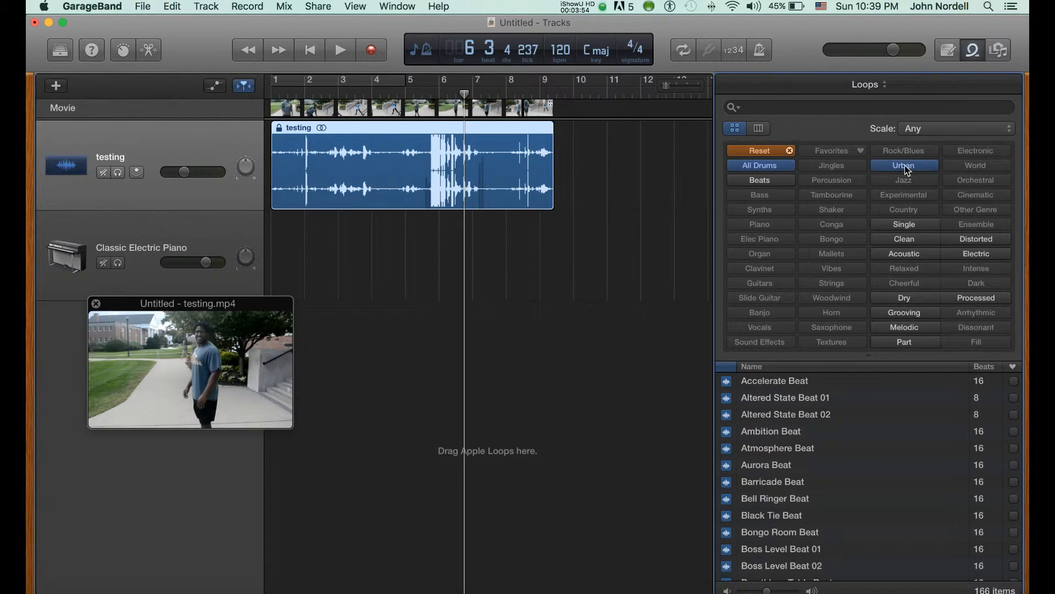
pyautogui.click(753, 451)
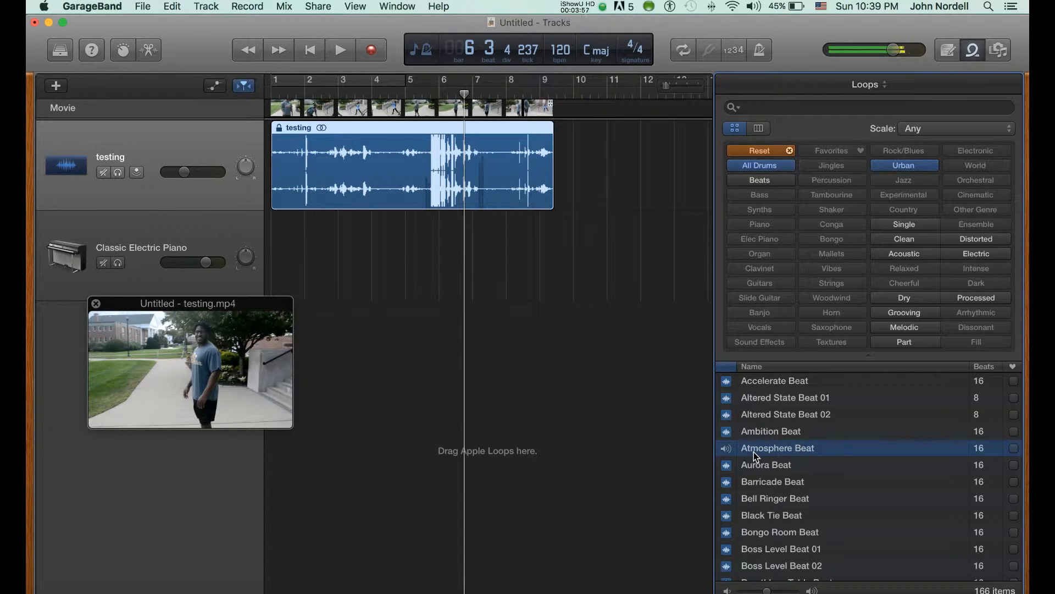
pyautogui.click(727, 450)
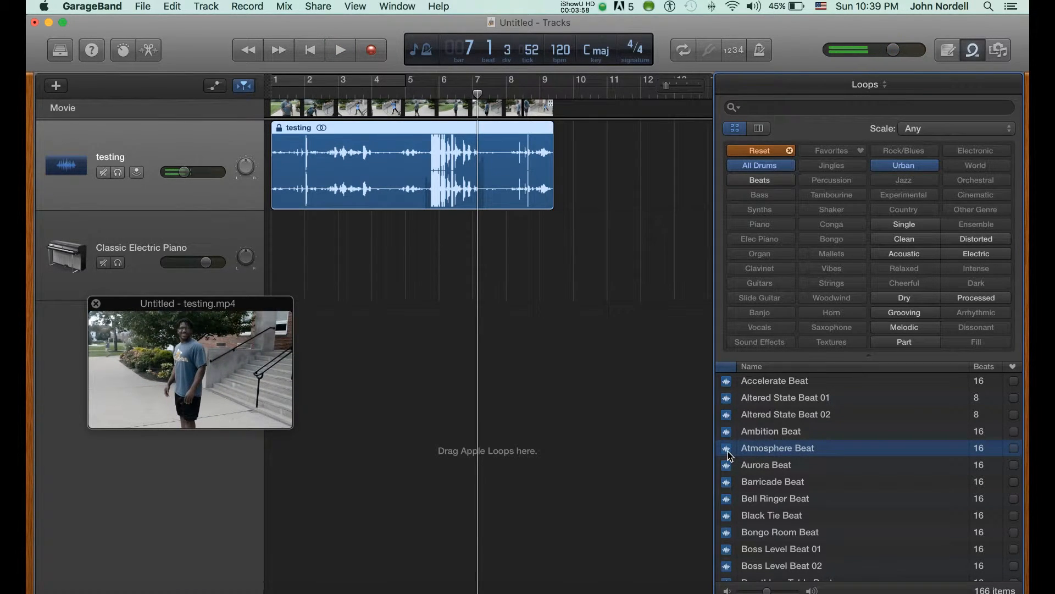
# Add the Atmosphere Beat loop on a new track at bar 1 and delete the empty Classic Electric Piano track
pyautogui.moveTo(728, 455); pyautogui.dragTo(211, 340)
pyautogui.moveTo(723, 455); pyautogui.dragTo(269, 349)
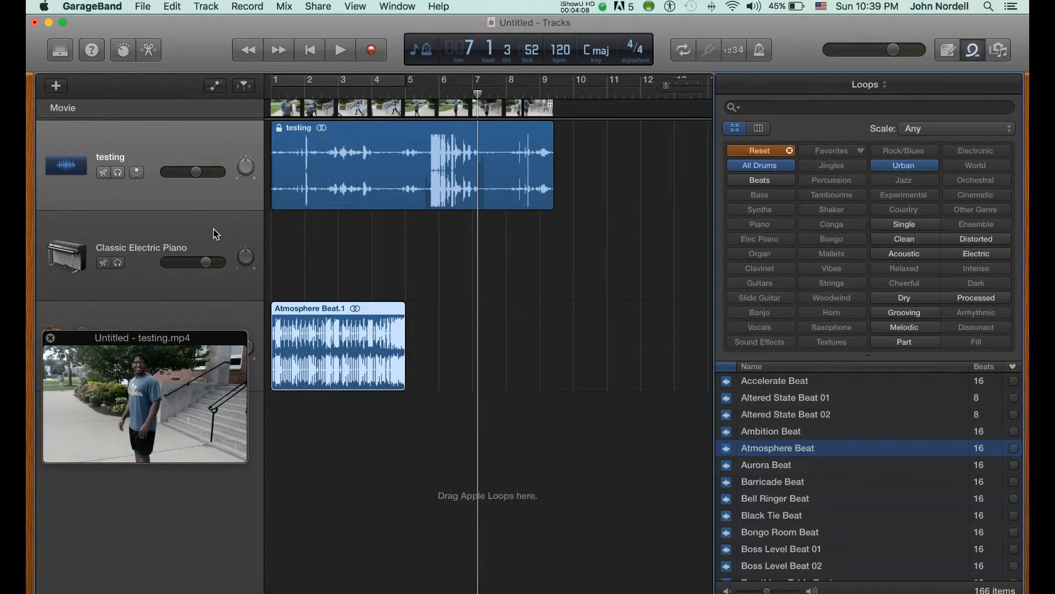
pyautogui.click(215, 234)
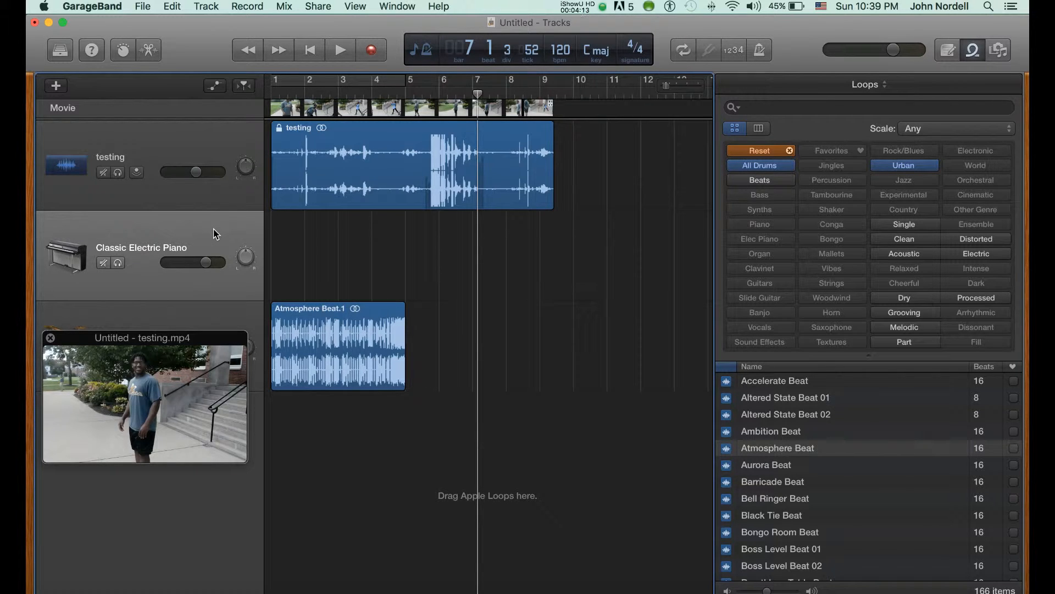
pyautogui.click(208, 7)
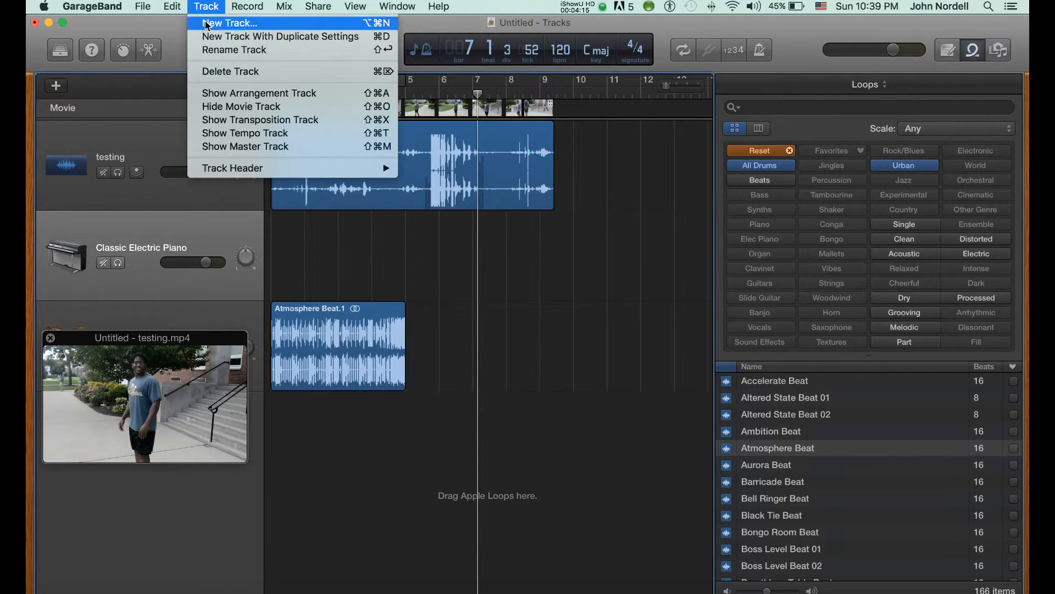
pyautogui.click(209, 73)
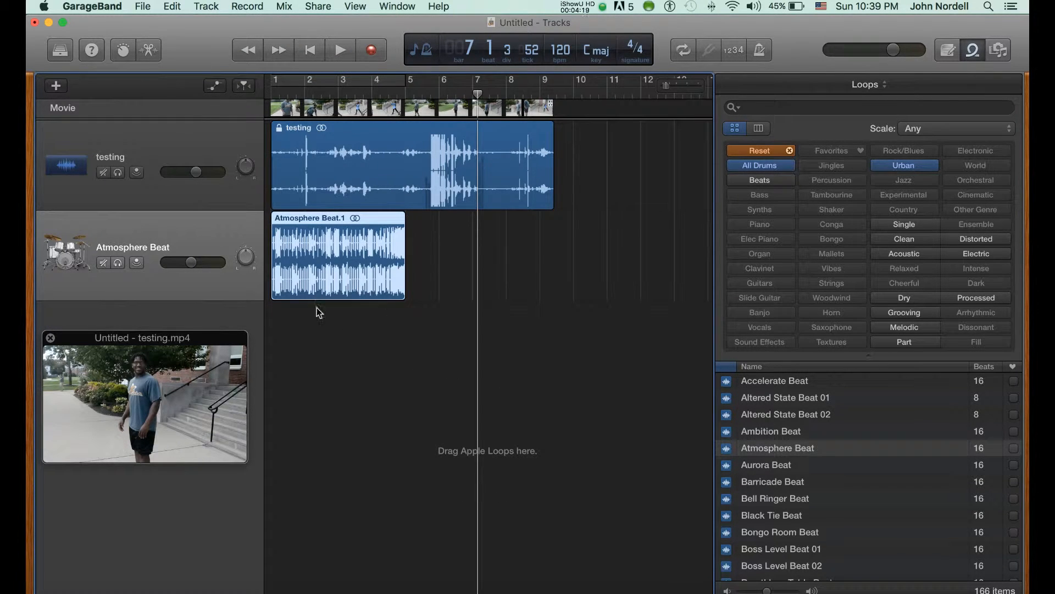
# Play the project from the start to about bar 4, and loop the Atmosphere Beat region to just past bar 9
pyautogui.press('Return')
pyautogui.press('space')
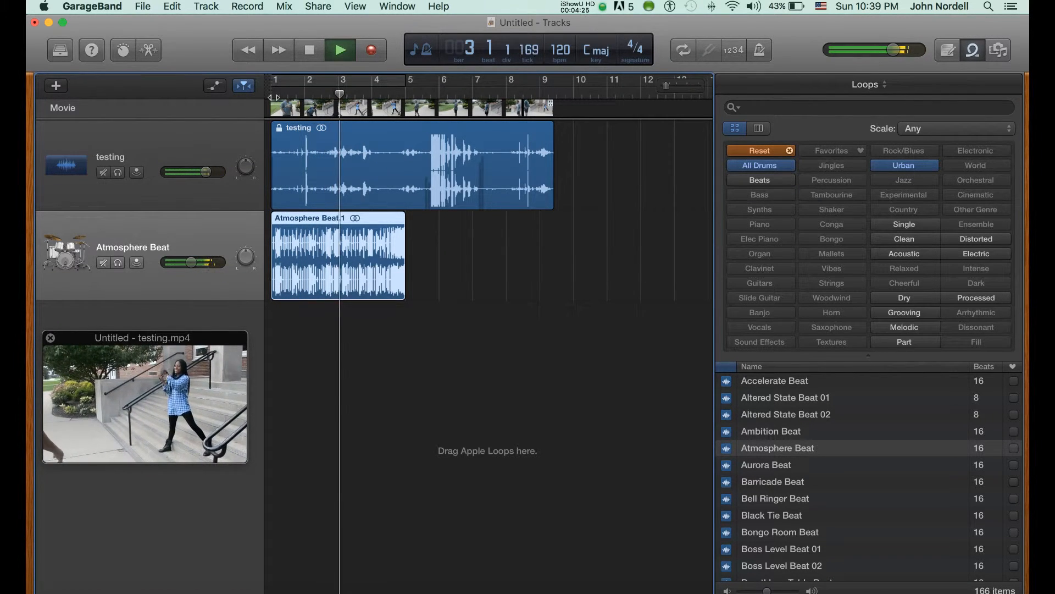
pyautogui.press('space')
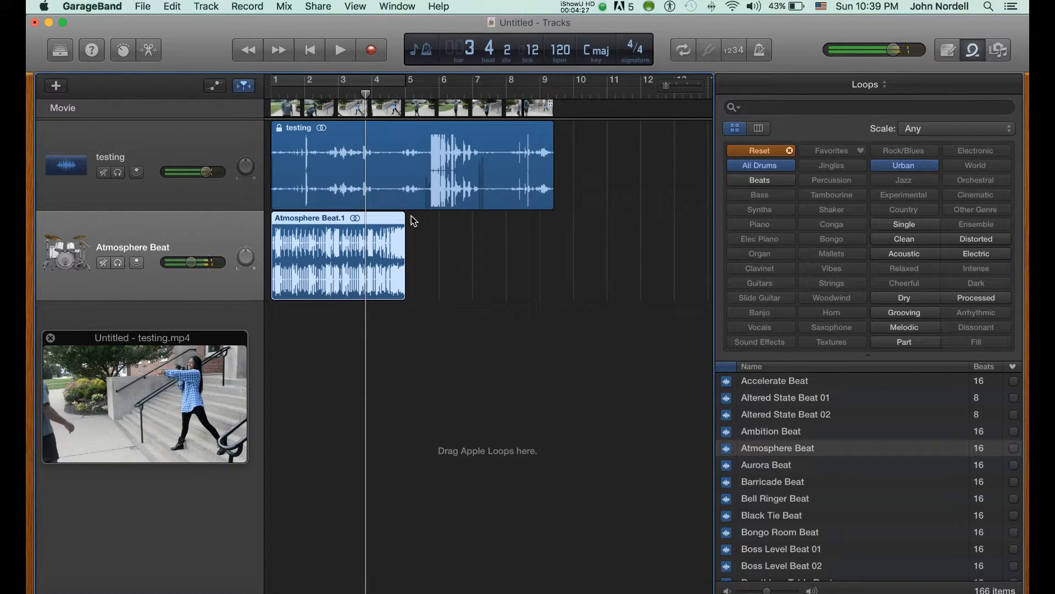
pyautogui.moveTo(405, 215); pyautogui.dragTo(555, 219)
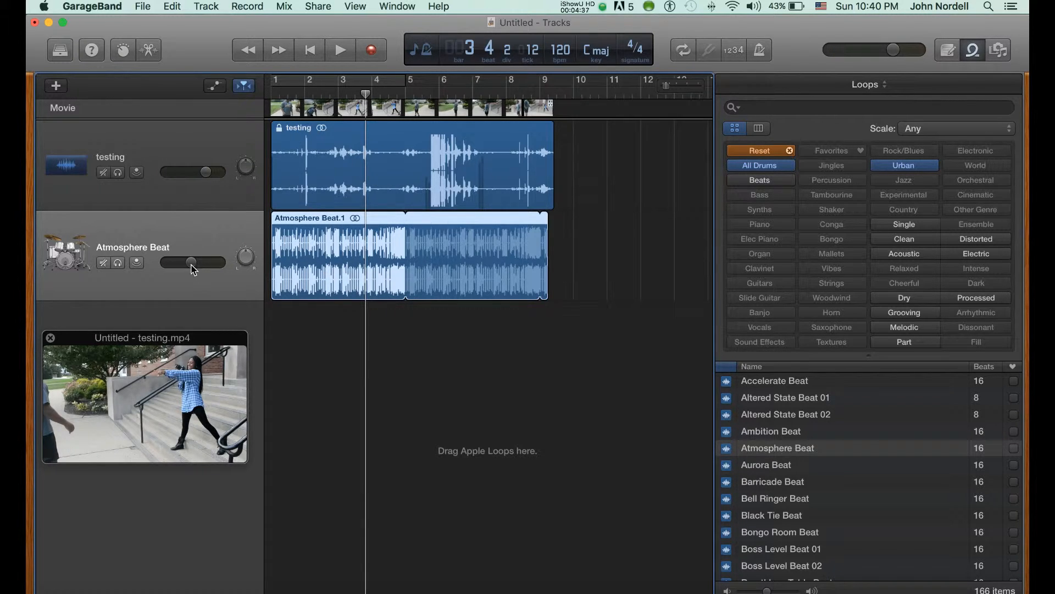
# Lower the Atmosphere Beat track's volume to -20.0 dB, playing the project to check the balance against the movie audio
pyautogui.moveTo(191, 263); pyautogui.dragTo(190, 262)
pyautogui.press('Return')
pyautogui.press('space')
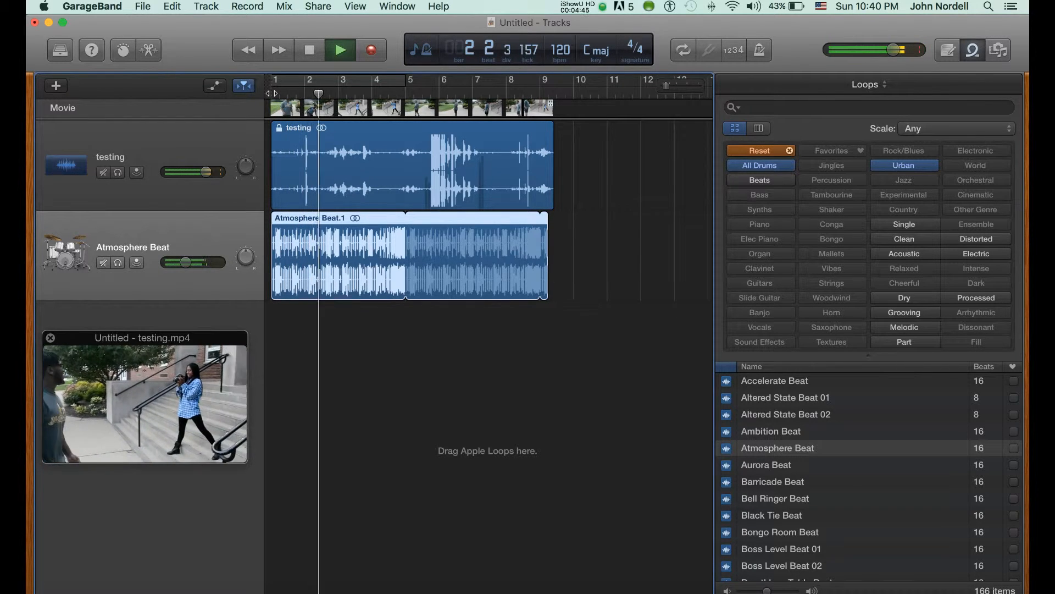
pyautogui.press('space')
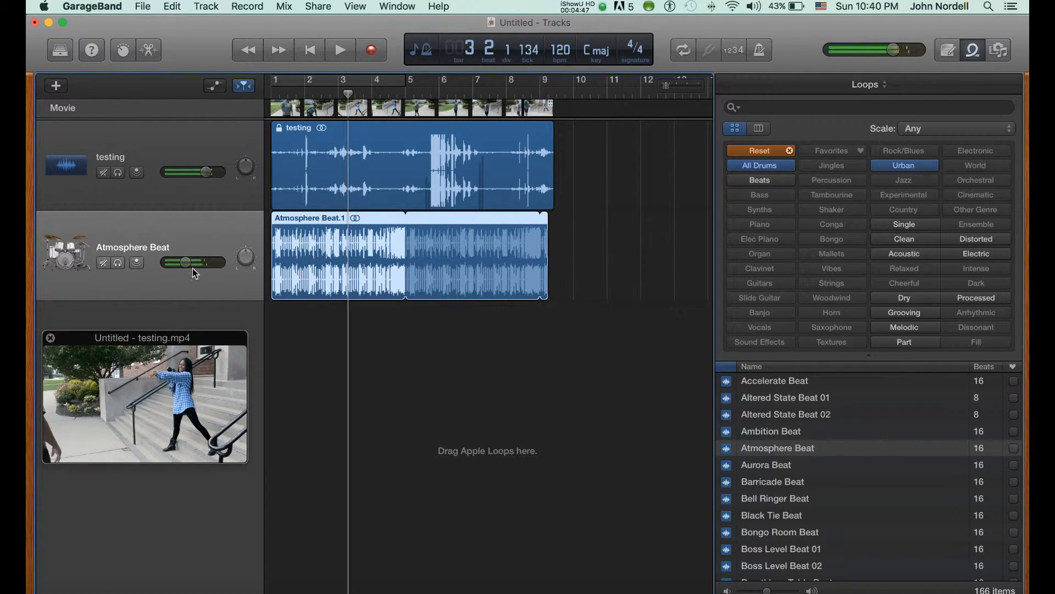
pyautogui.moveTo(187, 263)
pyautogui.moveTo(187, 262); pyautogui.dragTo(181, 262)
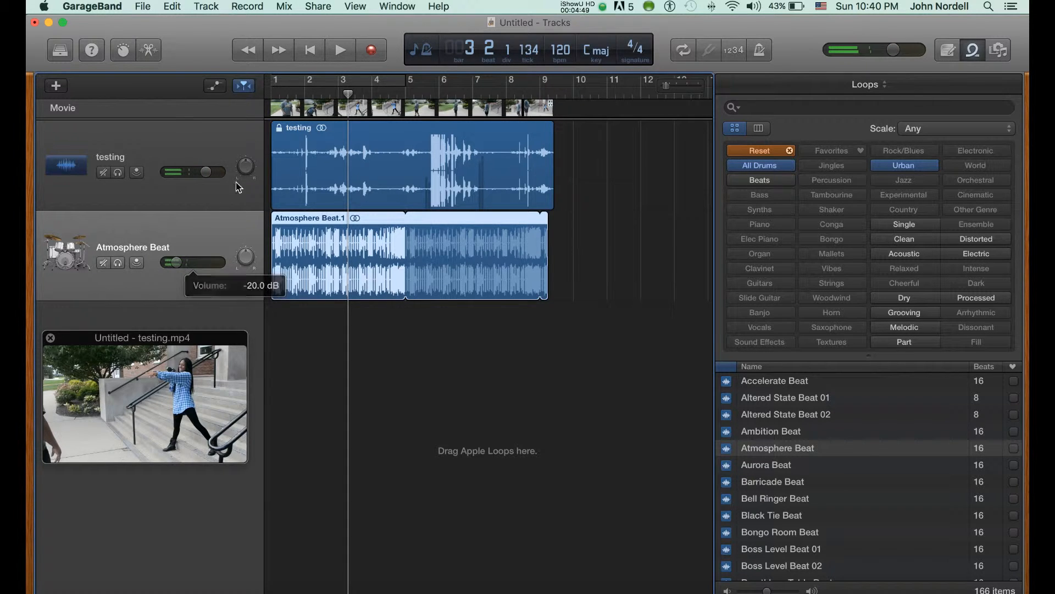
pyautogui.press('space')
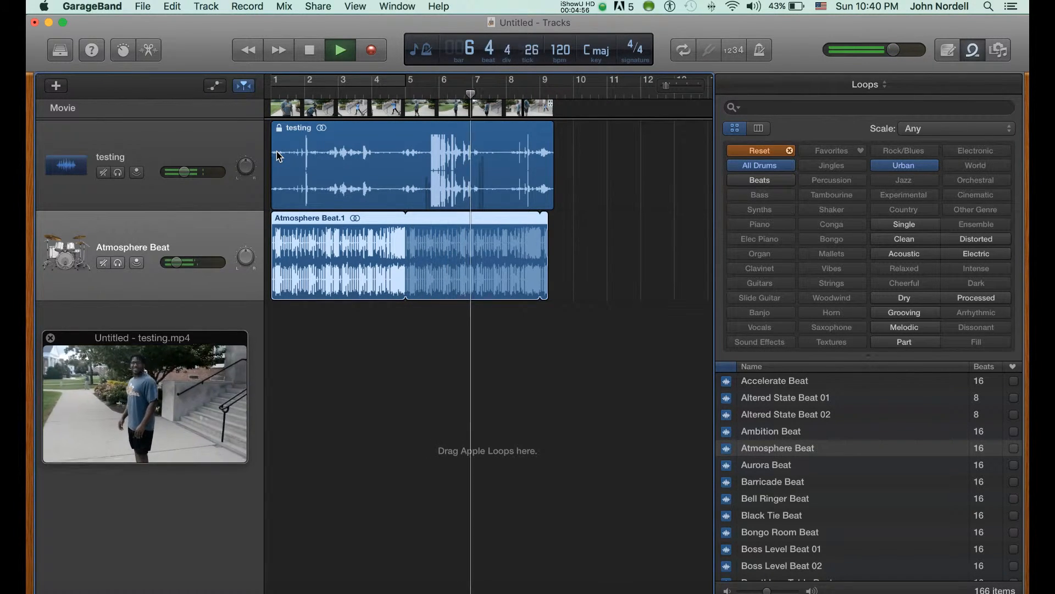
pyautogui.press('space')
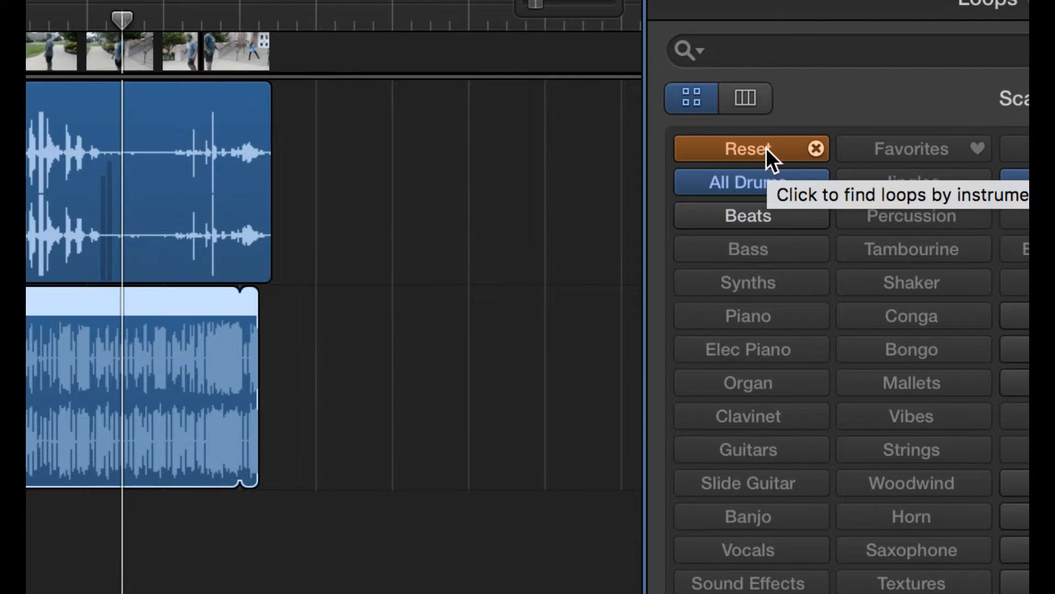
# Reset the loop filters, filter by Bass and Urban, and preview the Control Freak Layered Bass loop
pyautogui.click(769, 152)
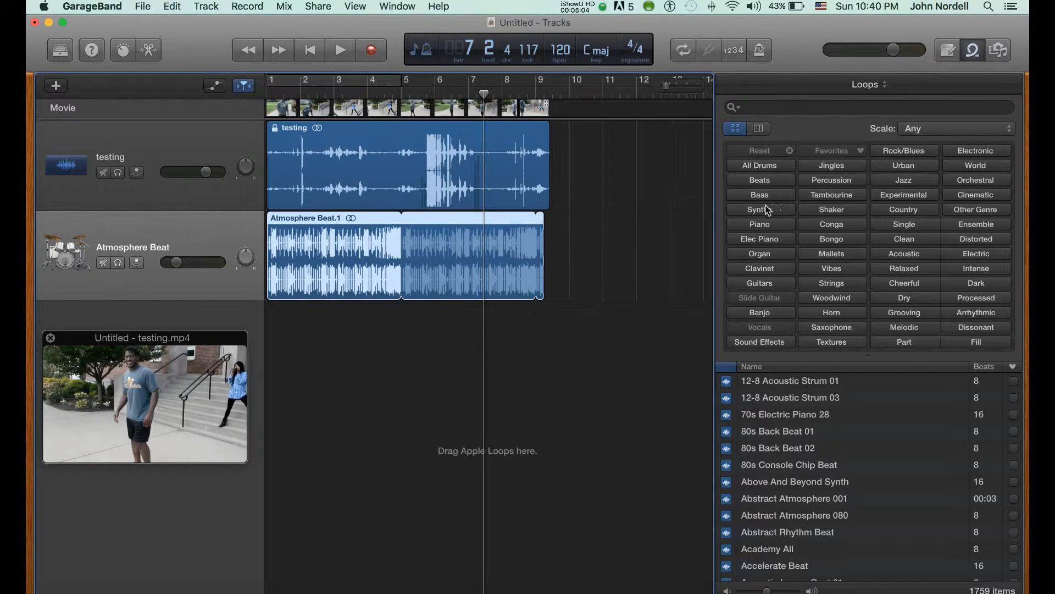
pyautogui.click(761, 195)
pyautogui.click(901, 171)
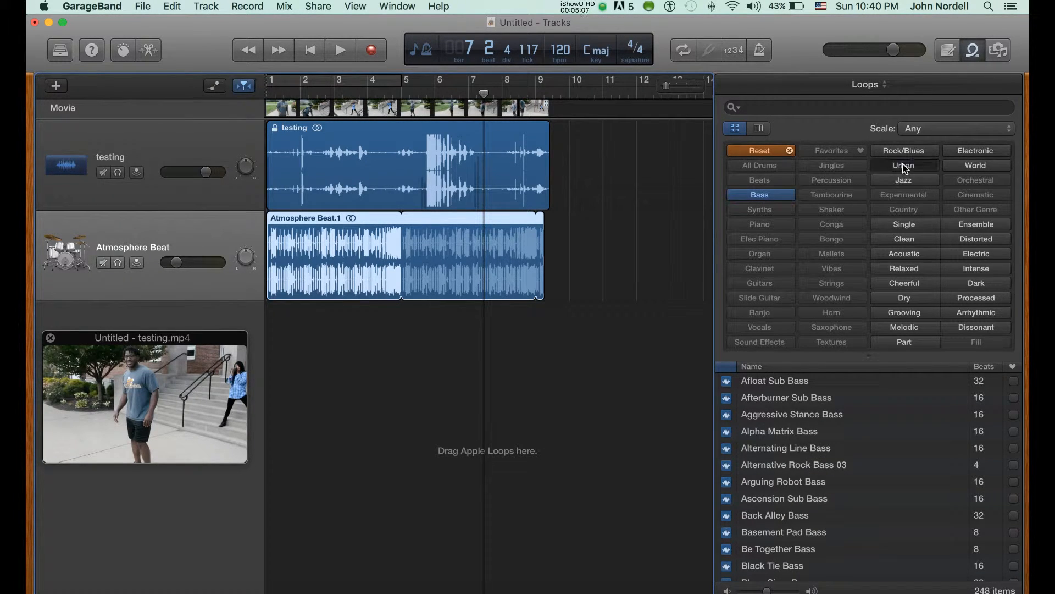
pyautogui.click(789, 448)
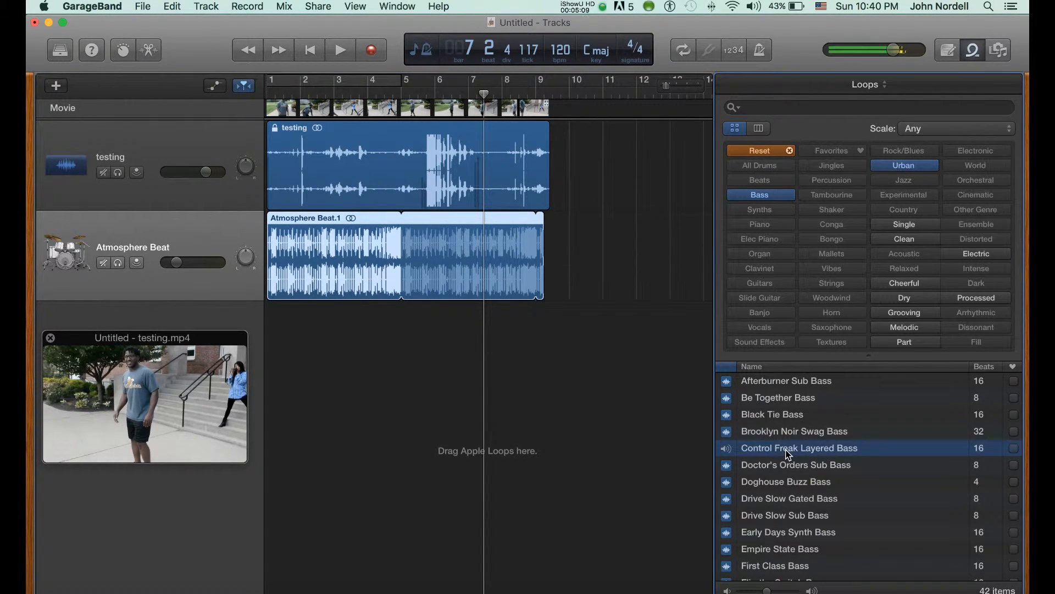
pyautogui.press('space')
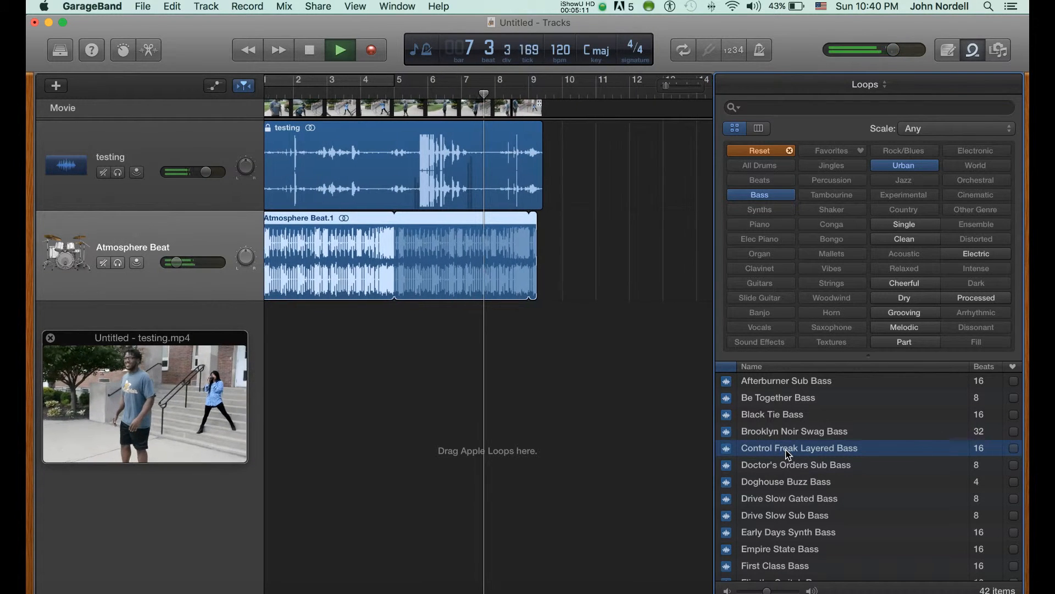
pyautogui.press('space')
# Add the Control Freak Layered Bass loop on a new track at bar 5 and play the project from the start to bar 6
pyautogui.moveTo(780, 454); pyautogui.dragTo(338, 357)
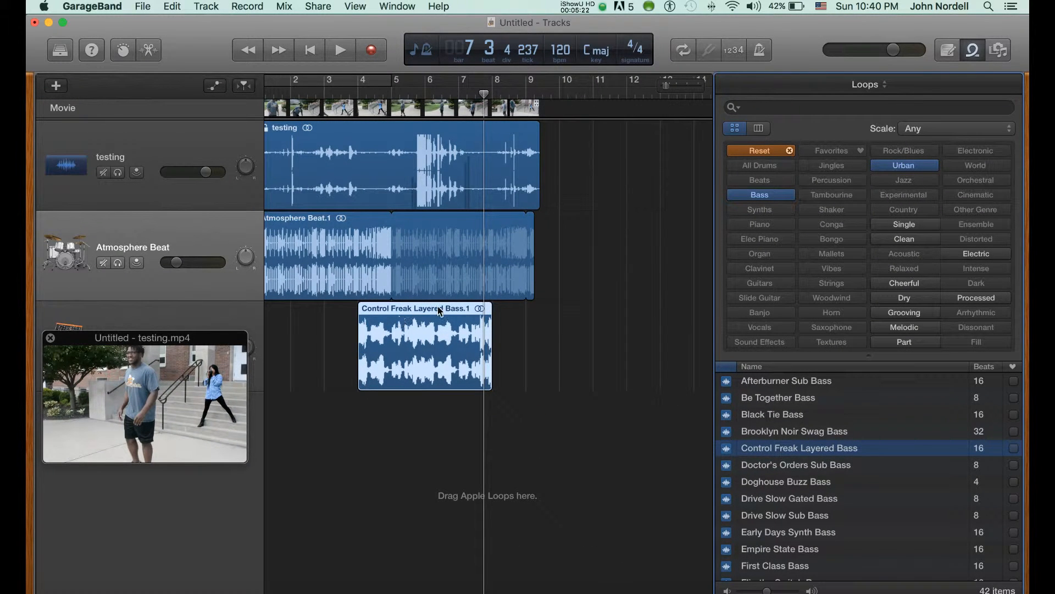
pyautogui.moveTo(415, 309)
pyautogui.mouseDown()
pyautogui.moveTo(443, 309)
pyautogui.moveTo(422, 309)
pyautogui.mouseUp()
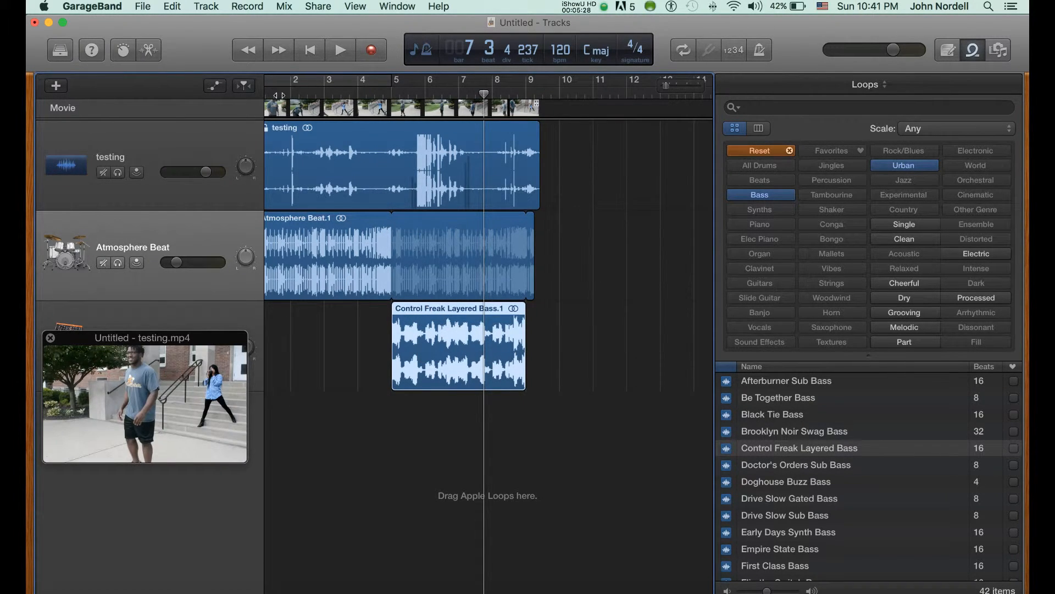
pyautogui.click(274, 94)
pyautogui.press('space')
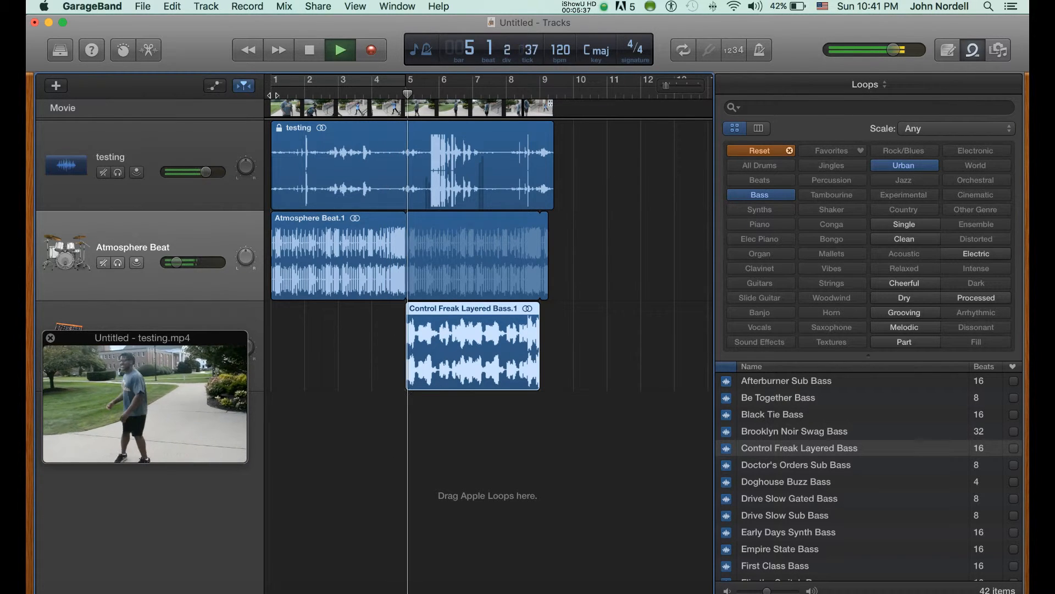
pyautogui.press('space')
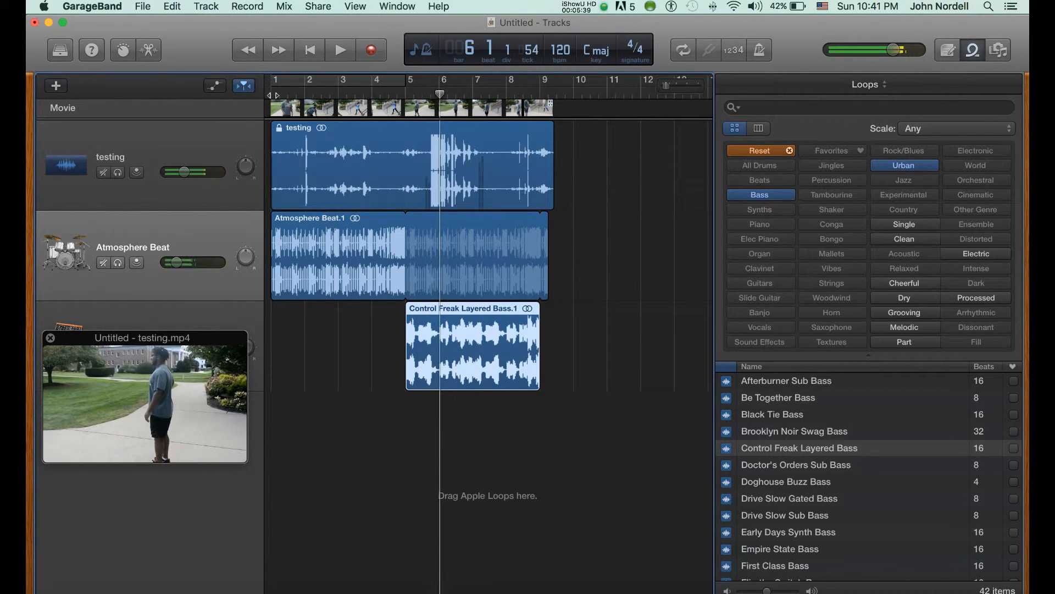
# Move the movie window below the bass track header, set the Control Freak Layered Bass volume to -23.0 dB, and resume playback
pyautogui.moveTo(218, 339); pyautogui.dragTo(222, 405)
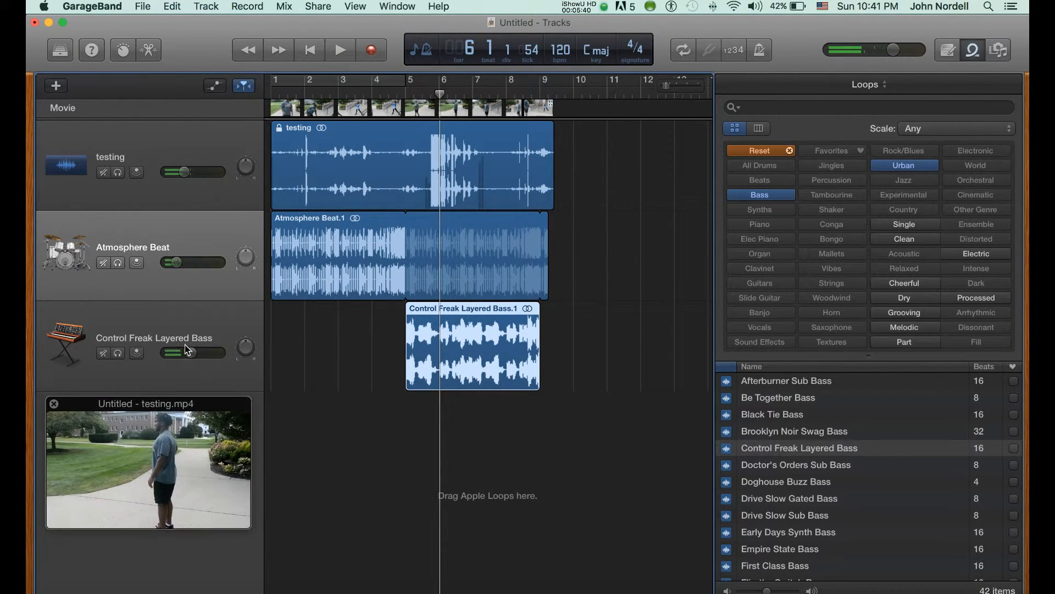
pyautogui.moveTo(192, 352); pyautogui.dragTo(163, 354)
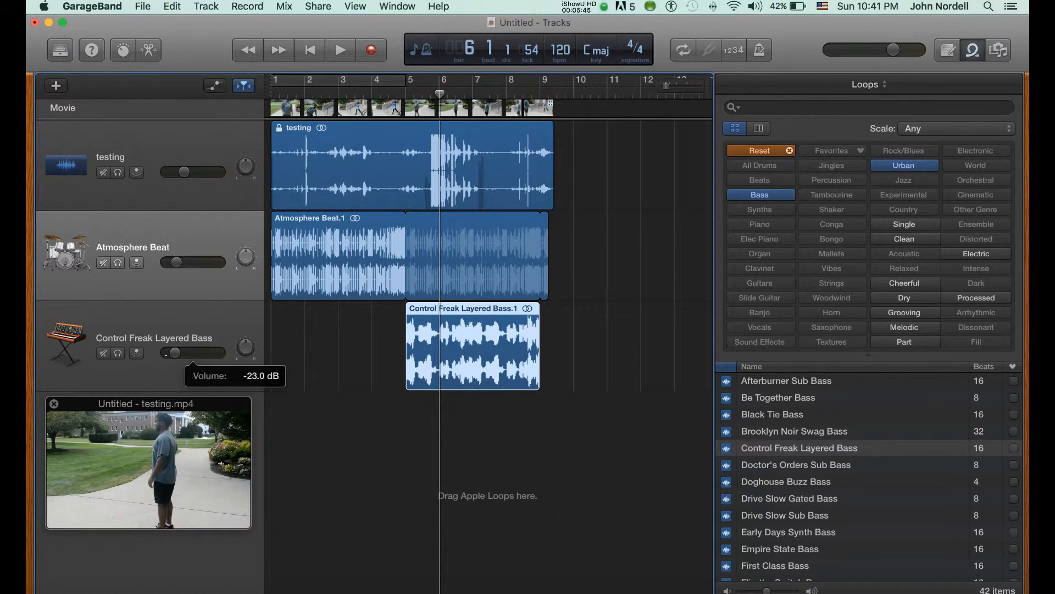
pyautogui.press('space')
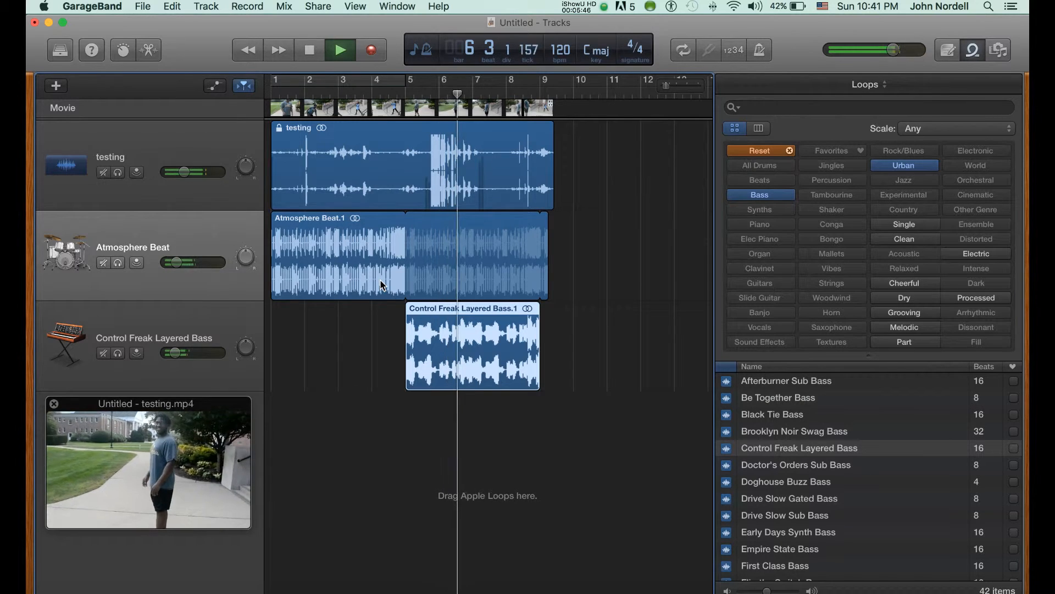
# Stop playback, extend the Atmosphere Beat and Control Freak Layered Bass loops slightly past the movie's end, and play through the ending
pyautogui.press('space')
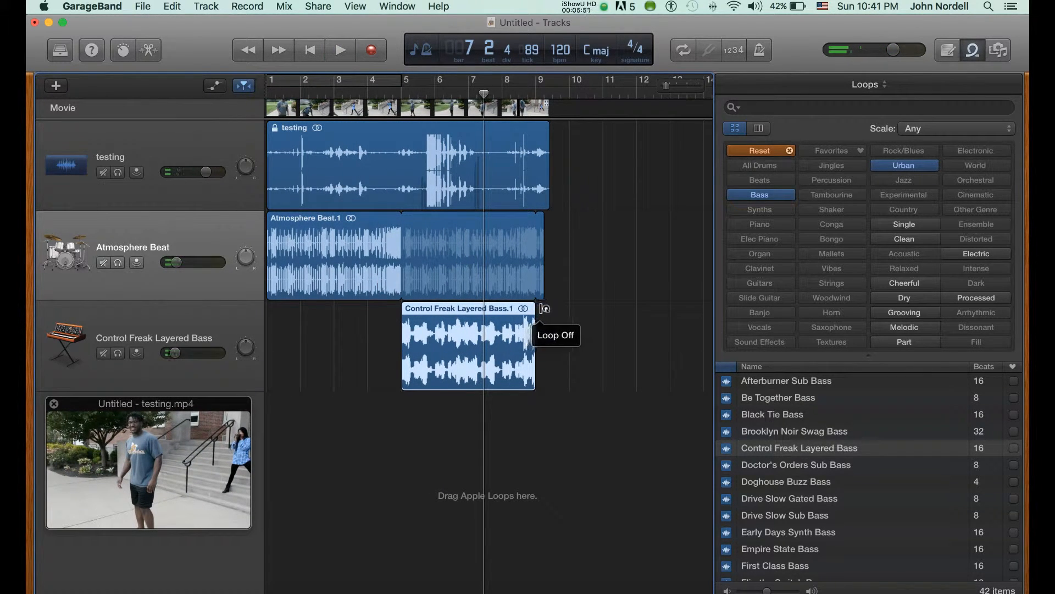
pyautogui.moveTo(534, 308); pyautogui.dragTo(552, 221)
pyautogui.moveTo(542, 308); pyautogui.dragTo(552, 306)
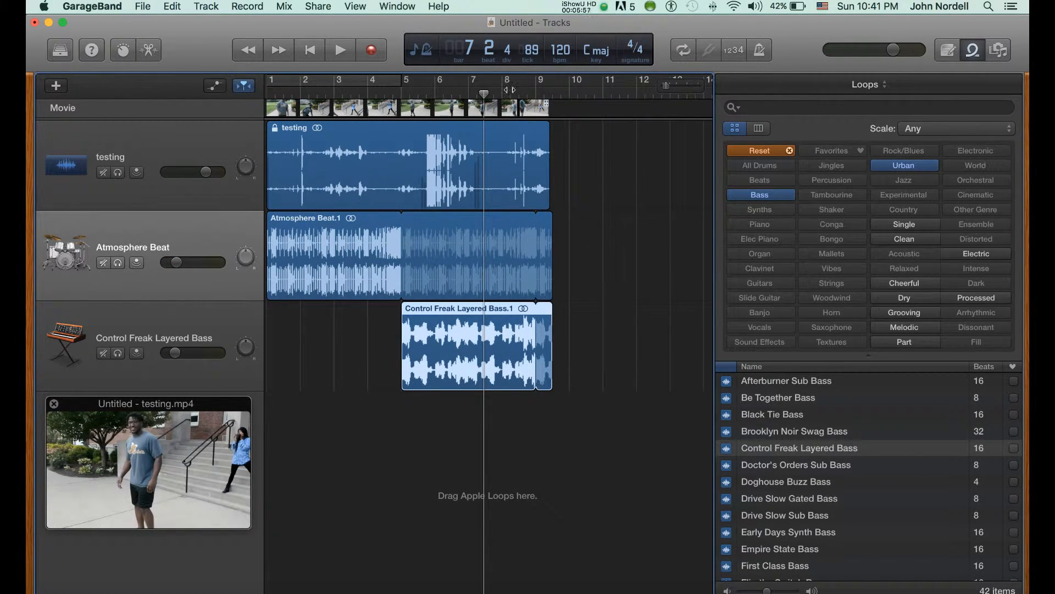
pyautogui.press('space')
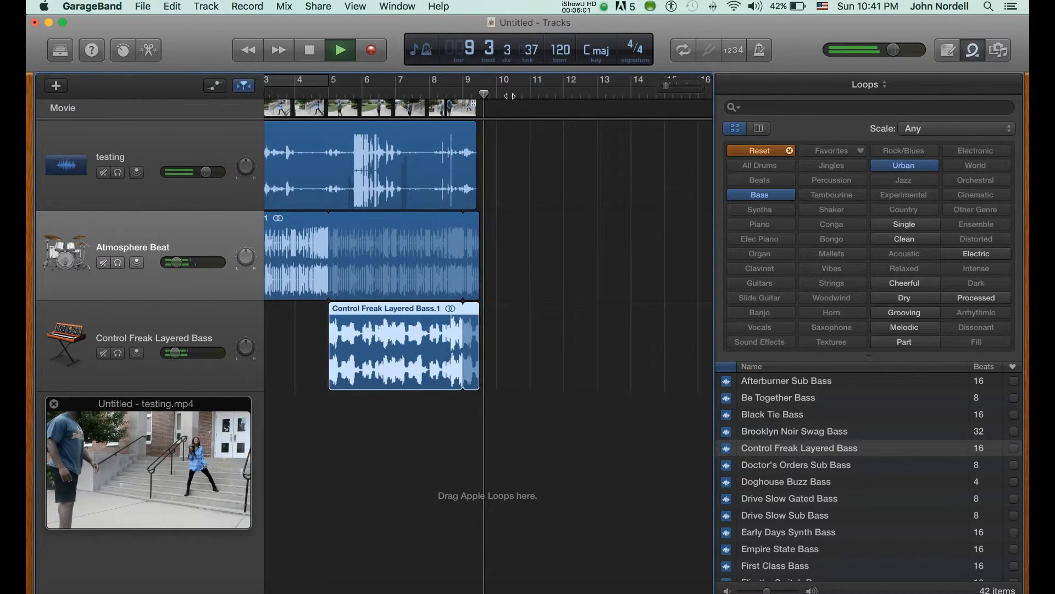
pyautogui.press('space')
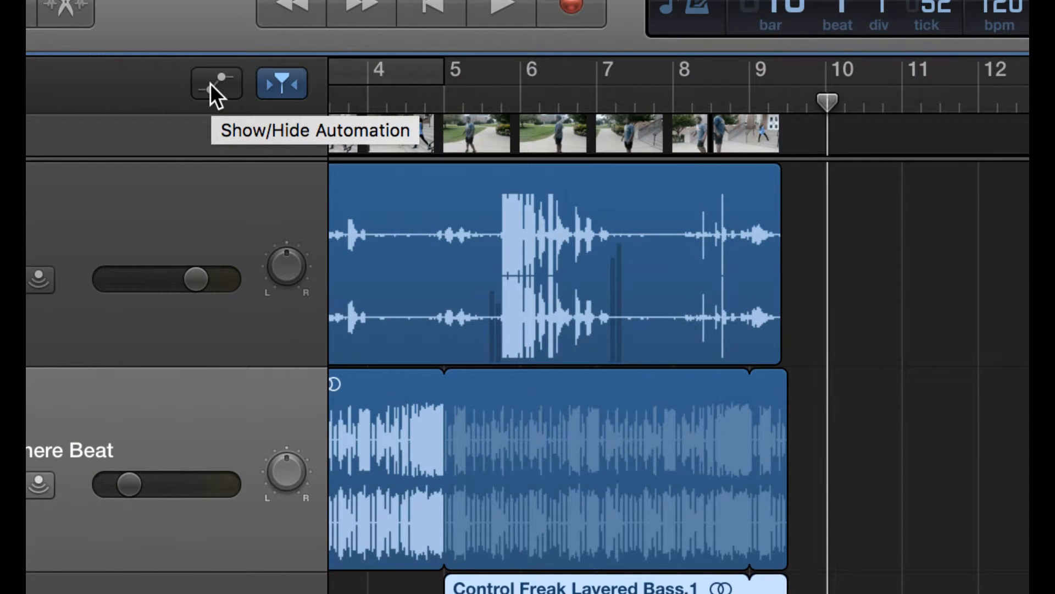
# Show the automation and add volume points that fade the Atmosphere Beat track from before bar 8 down to silence just past the movie's end
pyautogui.click(210, 85)
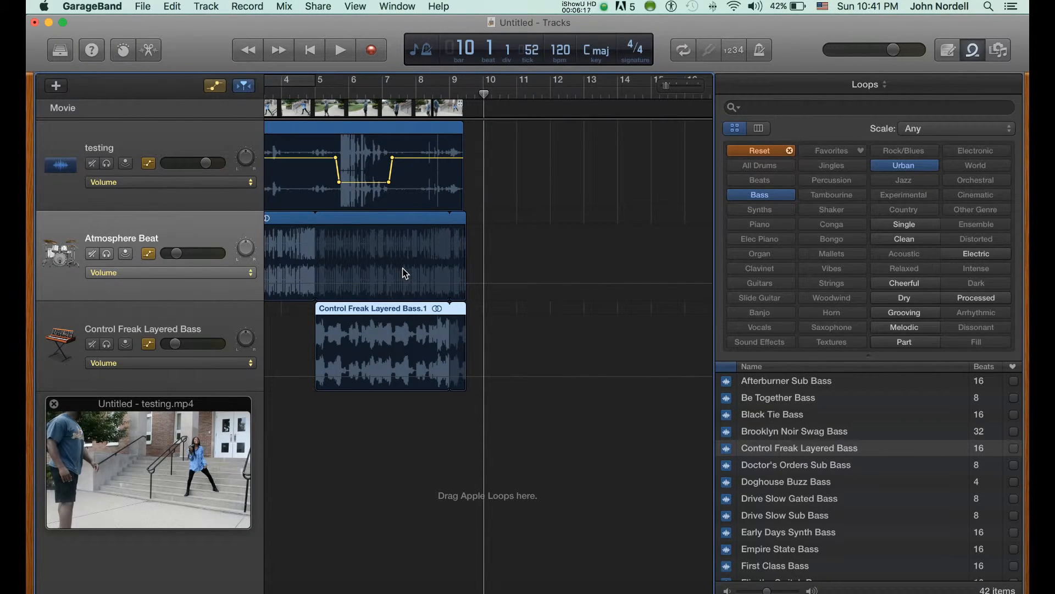
pyautogui.click(413, 282)
pyautogui.click(406, 283)
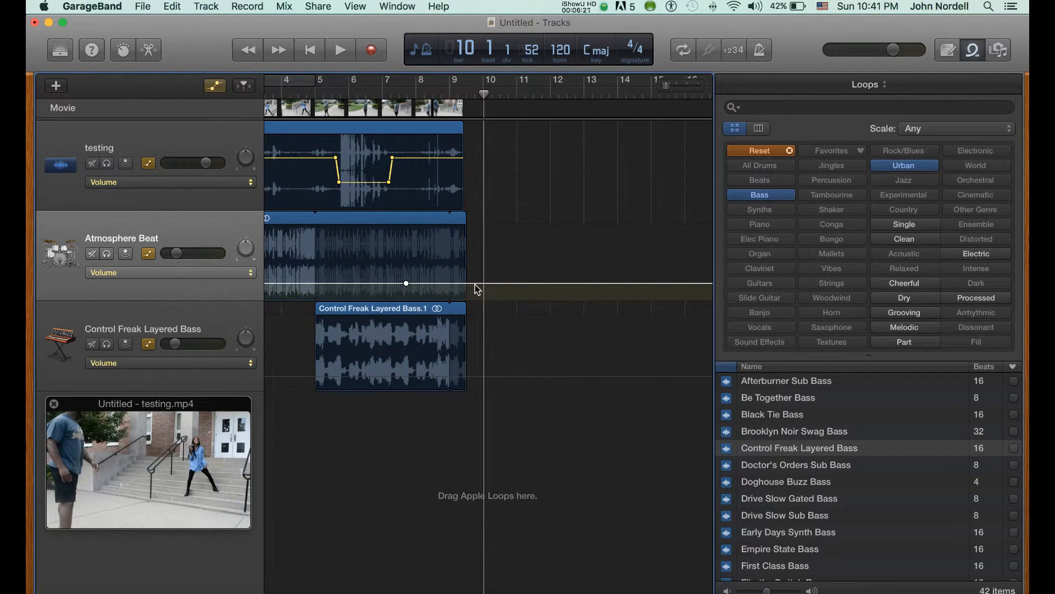
pyautogui.click(476, 283)
pyautogui.moveTo(468, 283); pyautogui.dragTo(468, 288)
pyautogui.press('super+z')
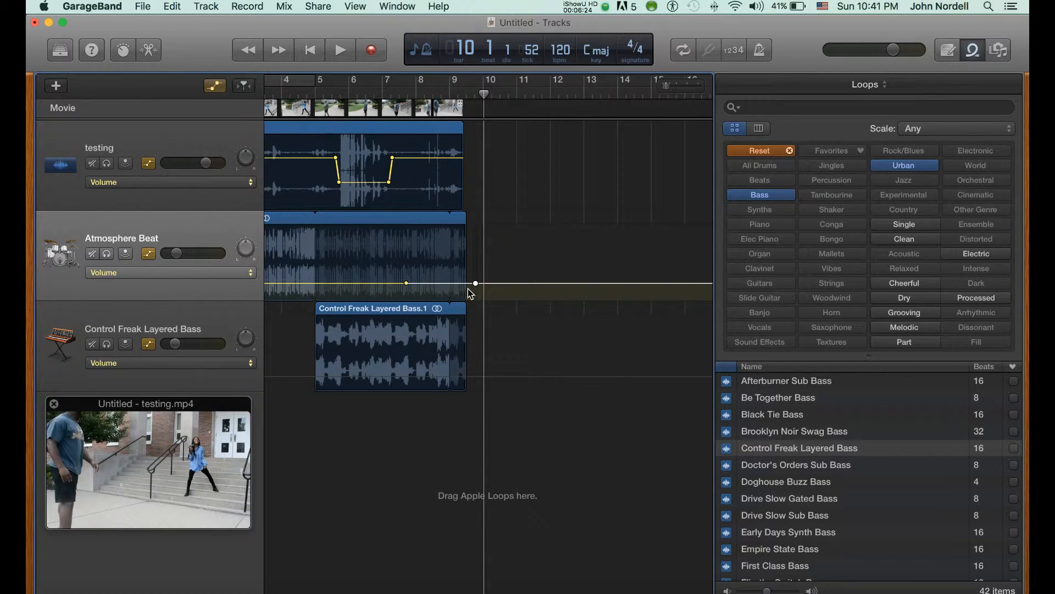
pyautogui.click(409, 284)
pyautogui.moveTo(476, 283); pyautogui.dragTo(475, 308)
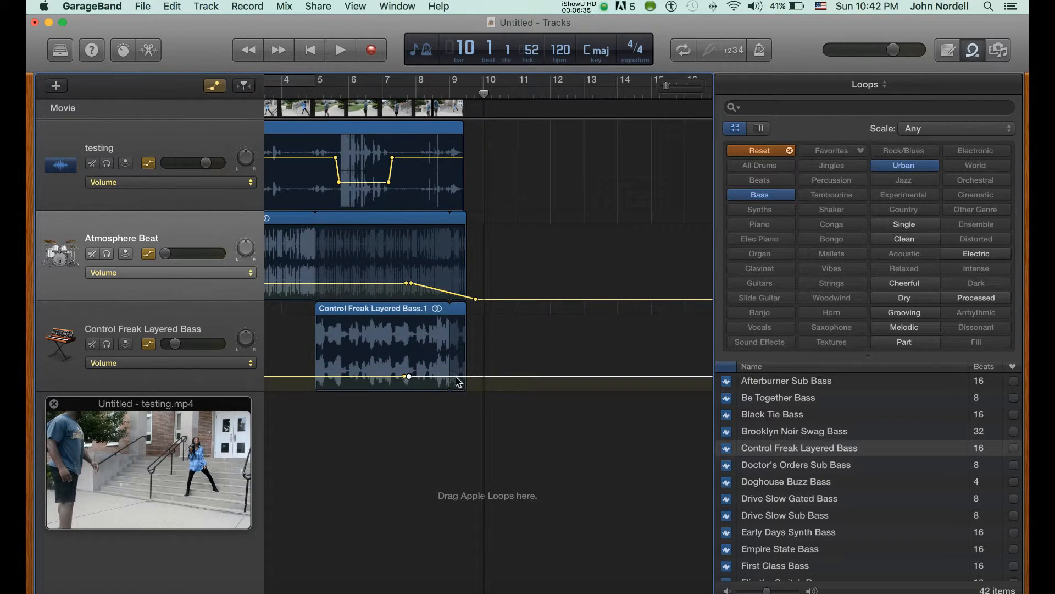
# Fade the Control Freak Layered Bass volume automation down to silence at the region's end, and play the last bars to check both fades
pyautogui.moveTo(466, 382); pyautogui.dragTo(467, 389)
pyautogui.click(363, 133)
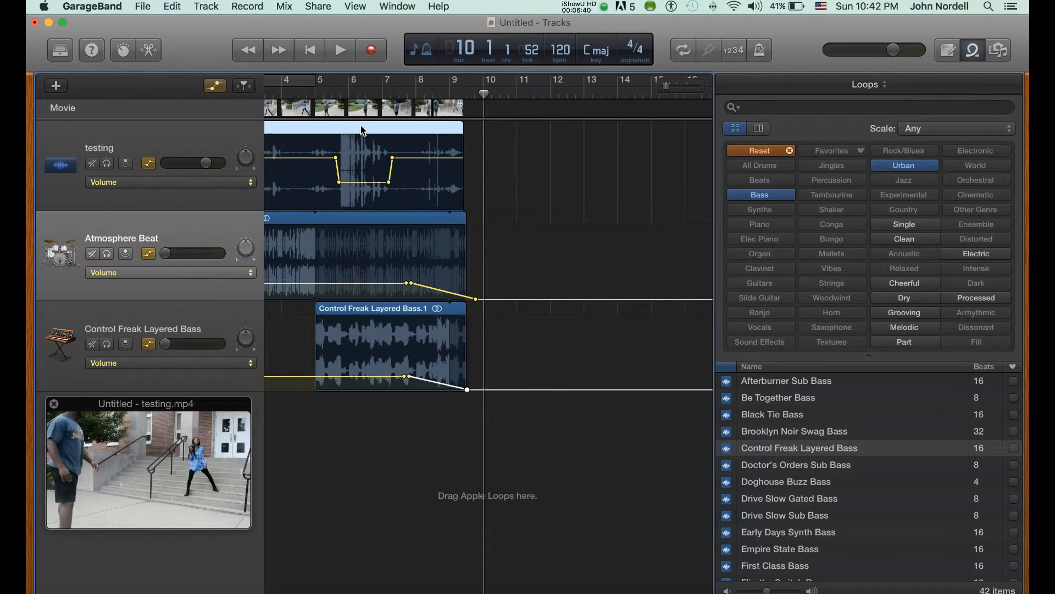
pyautogui.click(370, 87)
pyautogui.press('space')
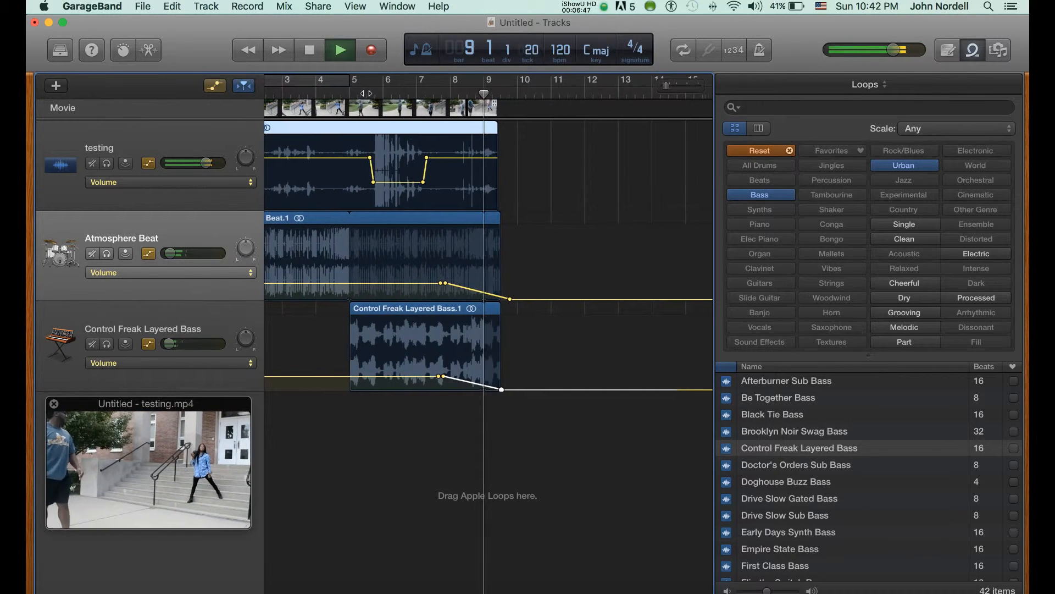
pyautogui.press('space')
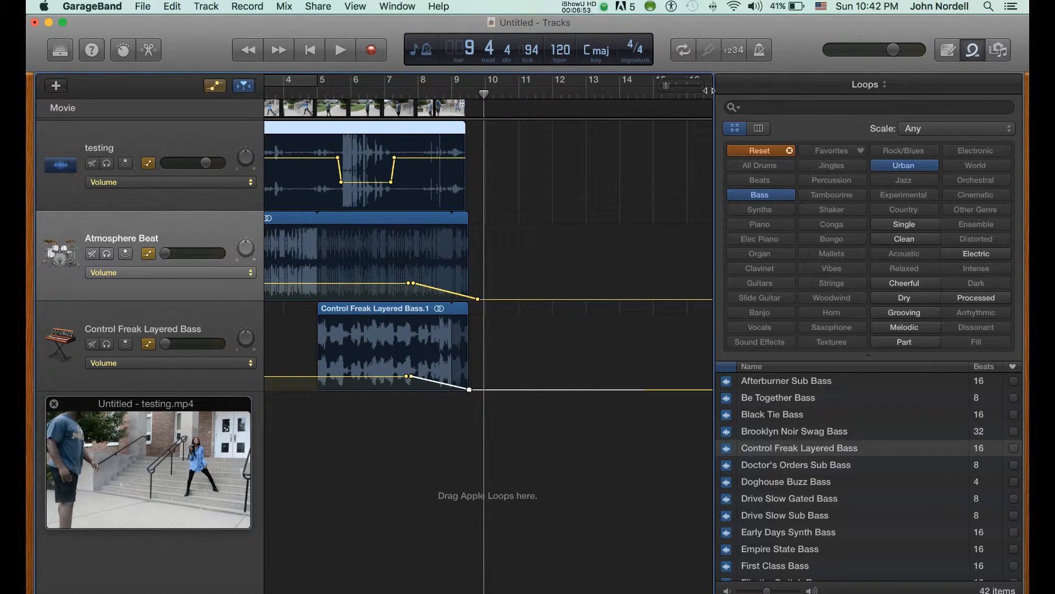
# Close the loop browser, move the end-of-project marker back to the movie's end after bar 9, and play from bar 7 to check the ending
pyautogui.click(973, 50)
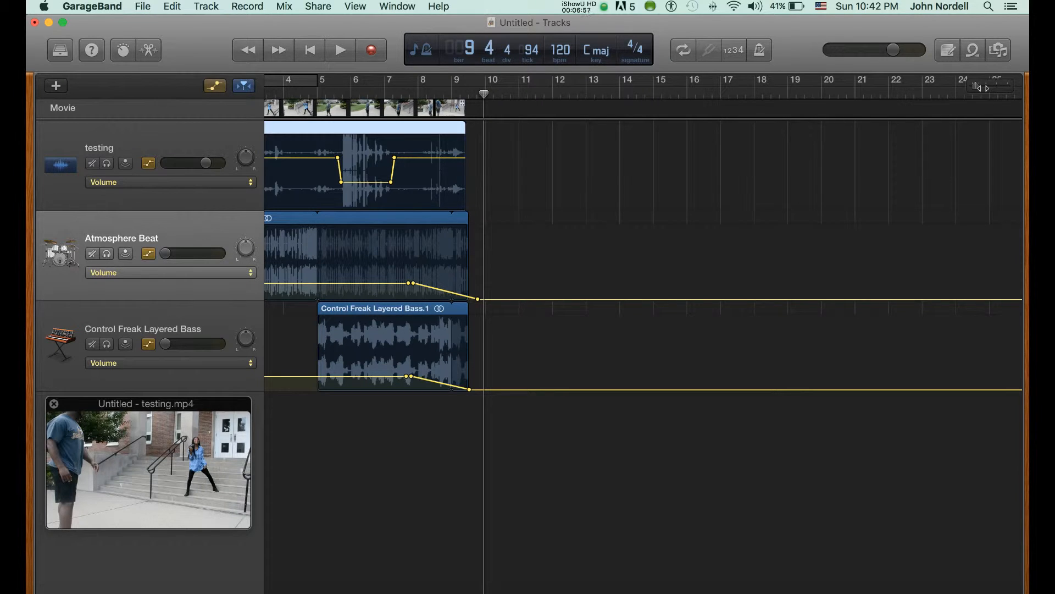
pyautogui.click(1019, 95)
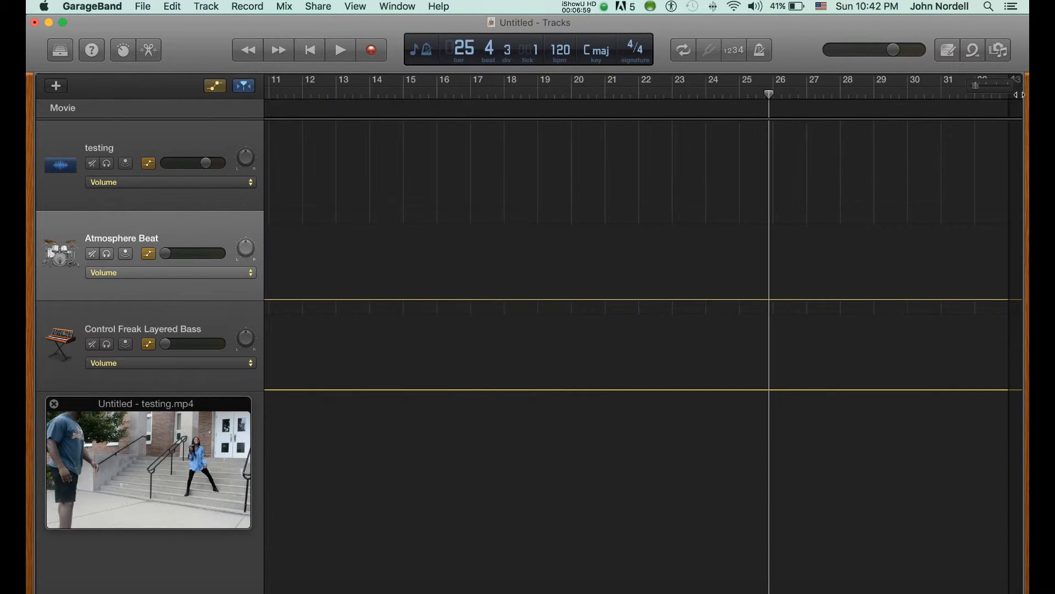
pyautogui.hscroll(-10, 1020, 94)
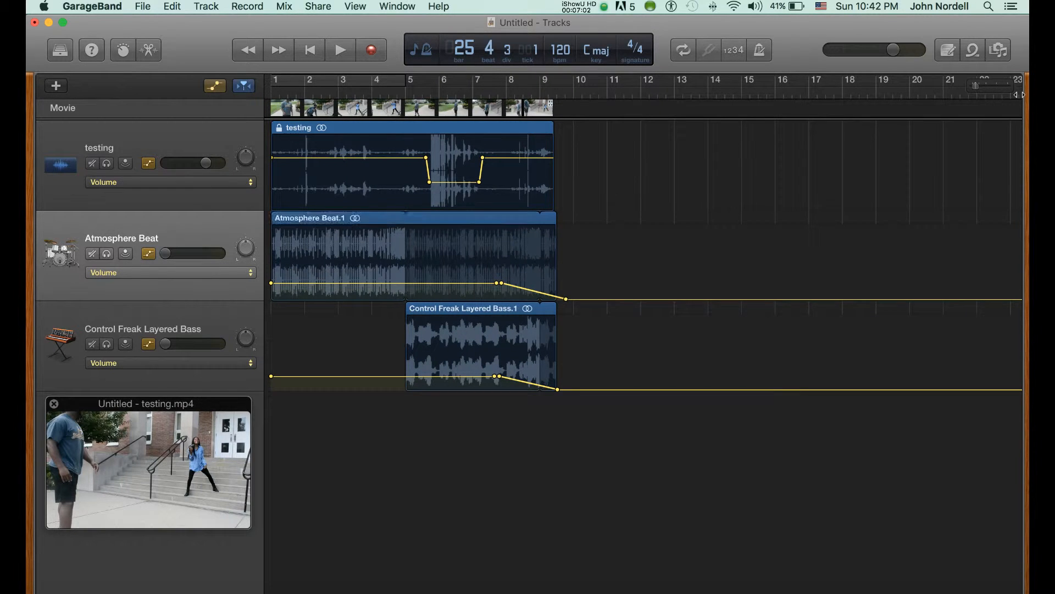
pyautogui.click(987, 94)
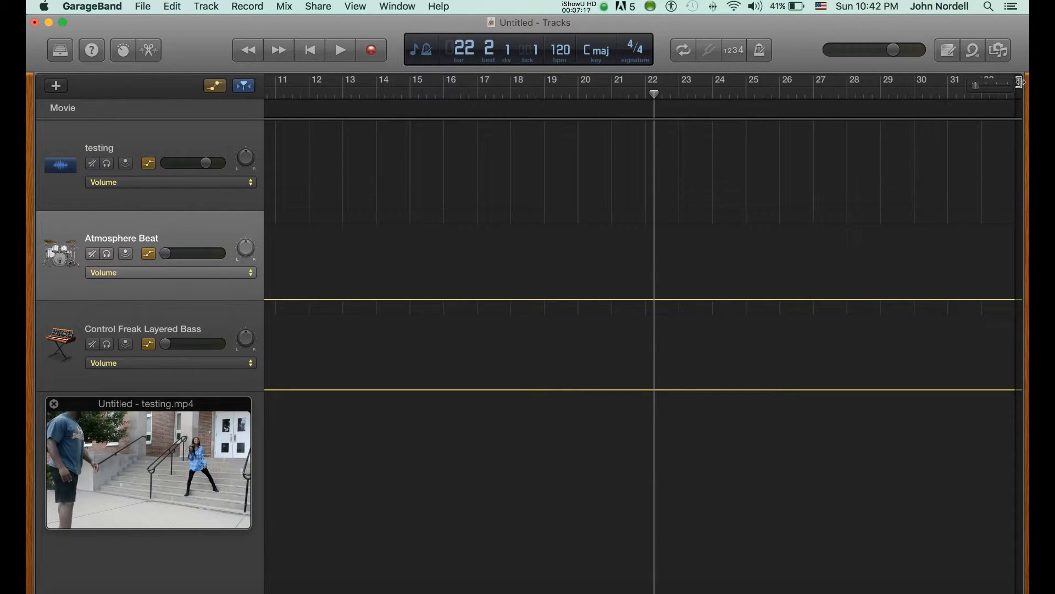
pyautogui.moveTo(1019, 83); pyautogui.dragTo(561, 103)
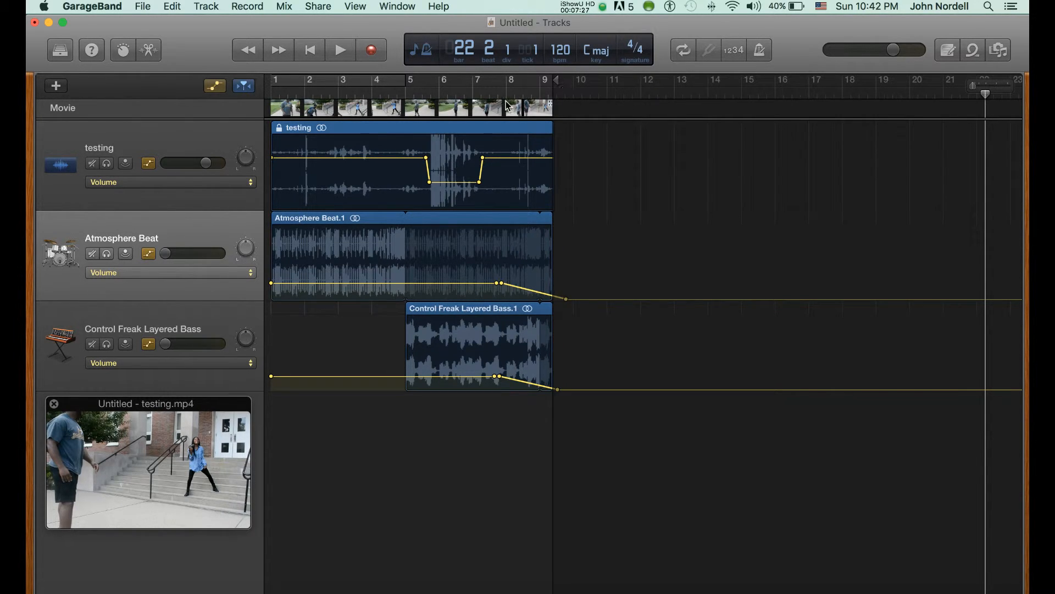
pyautogui.click(483, 89)
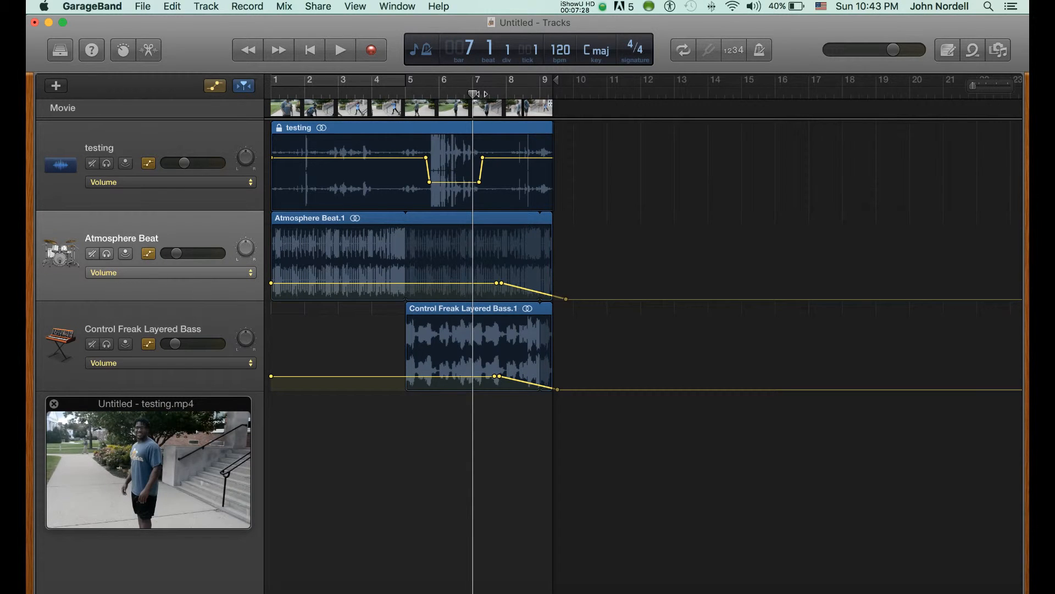
pyautogui.press('space')
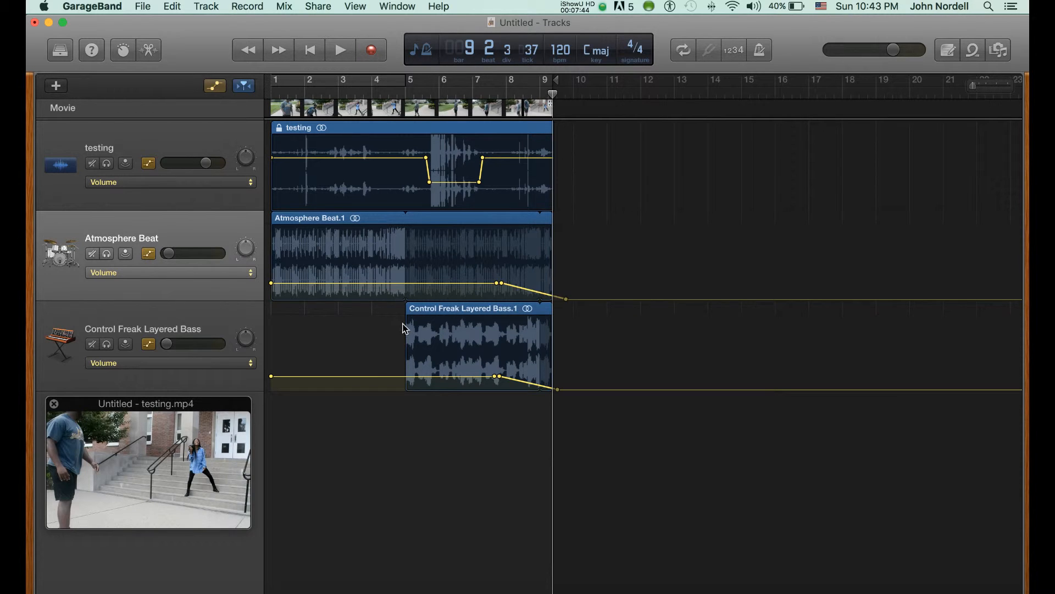
# Hide the automation lanes and remove the movie from the project, and undo the last automation edit
pyautogui.click(216, 89)
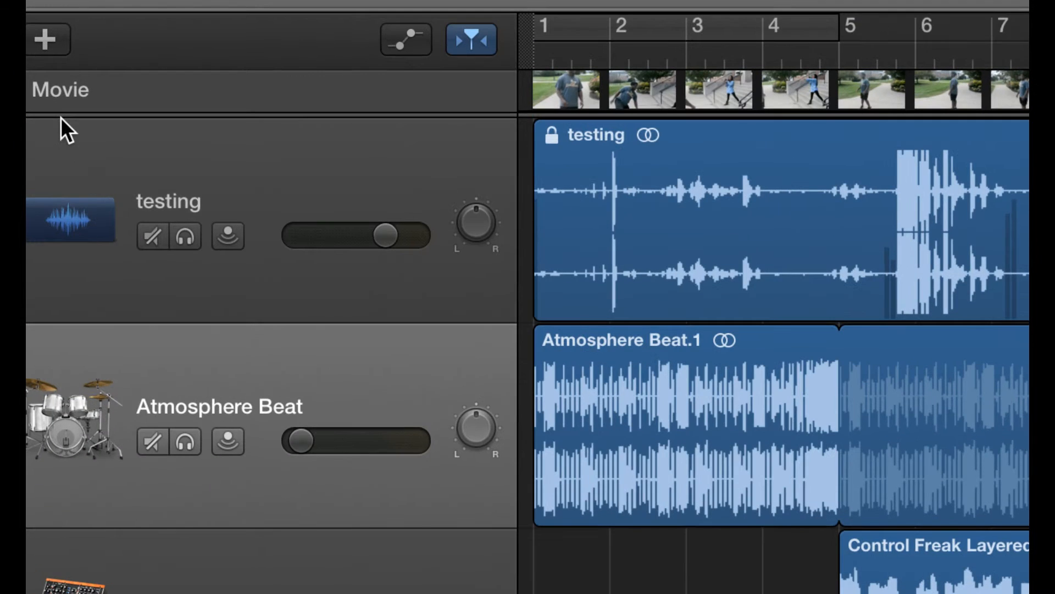
pyautogui.click(72, 112)
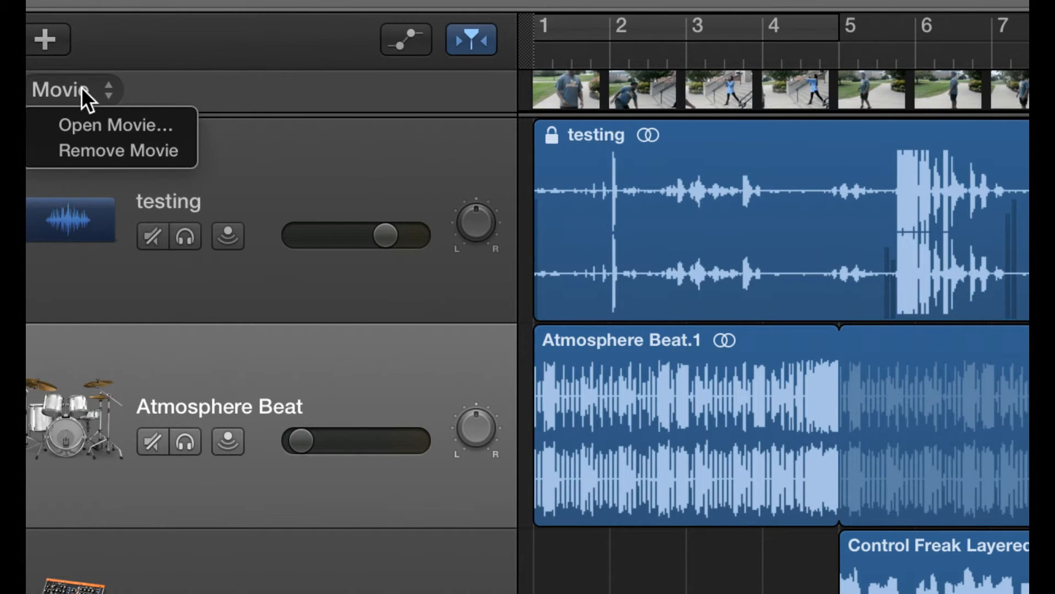
pyautogui.click(92, 140)
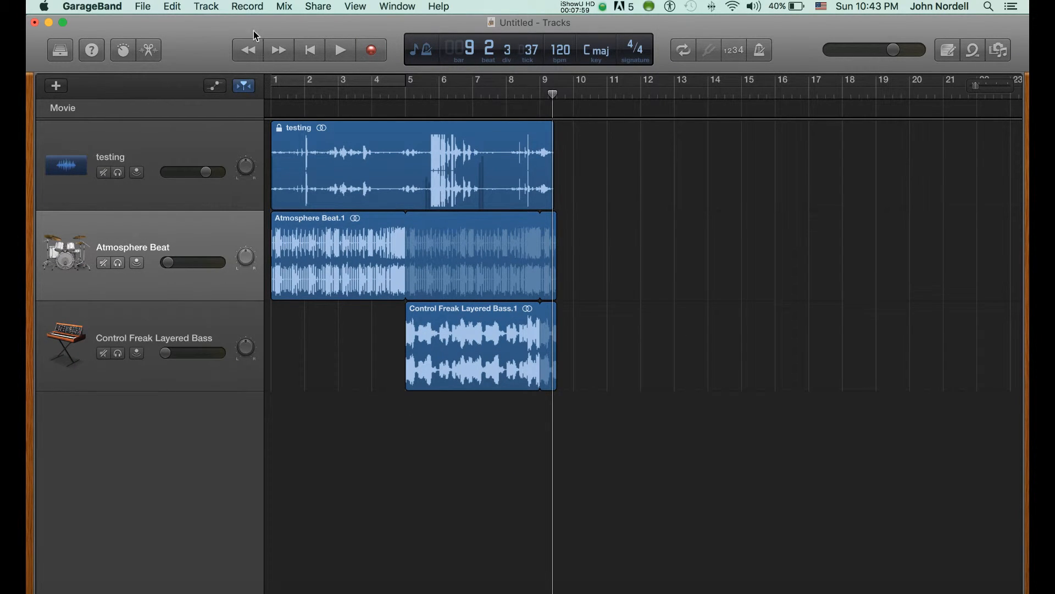
pyautogui.click(169, 8)
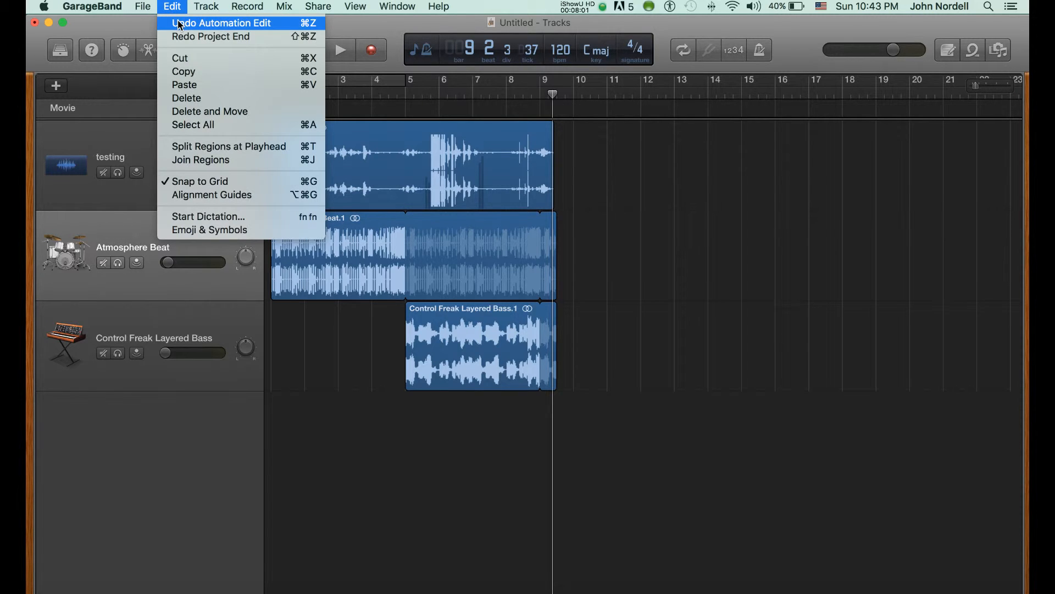
pyautogui.click(181, 24)
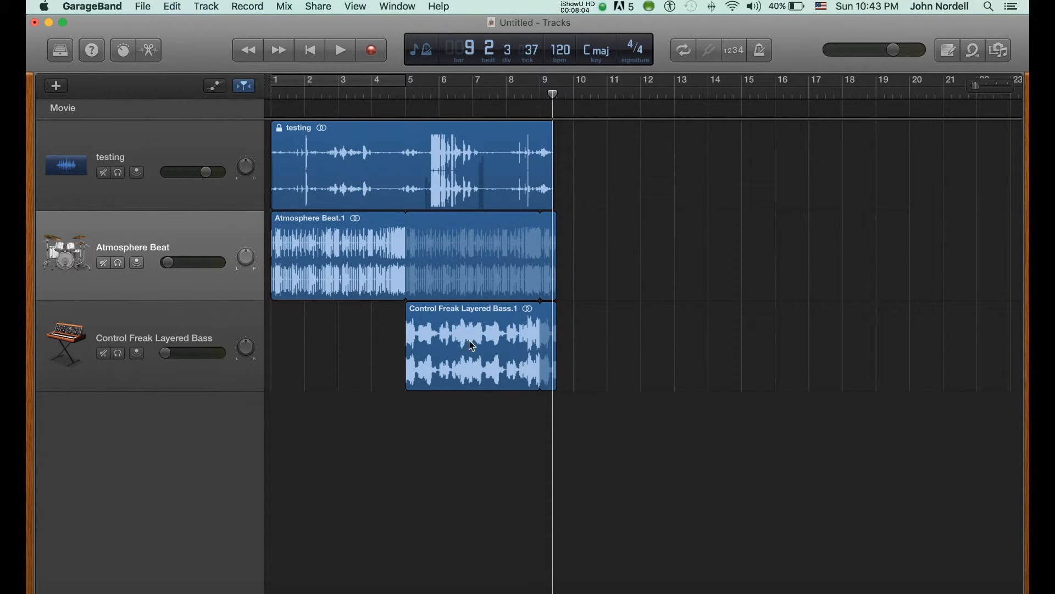
# Export the song to disk in the Projects folder as a High Quality AAC file named "test audio"
pyautogui.click(319, 8)
pyautogui.click(333, 134)
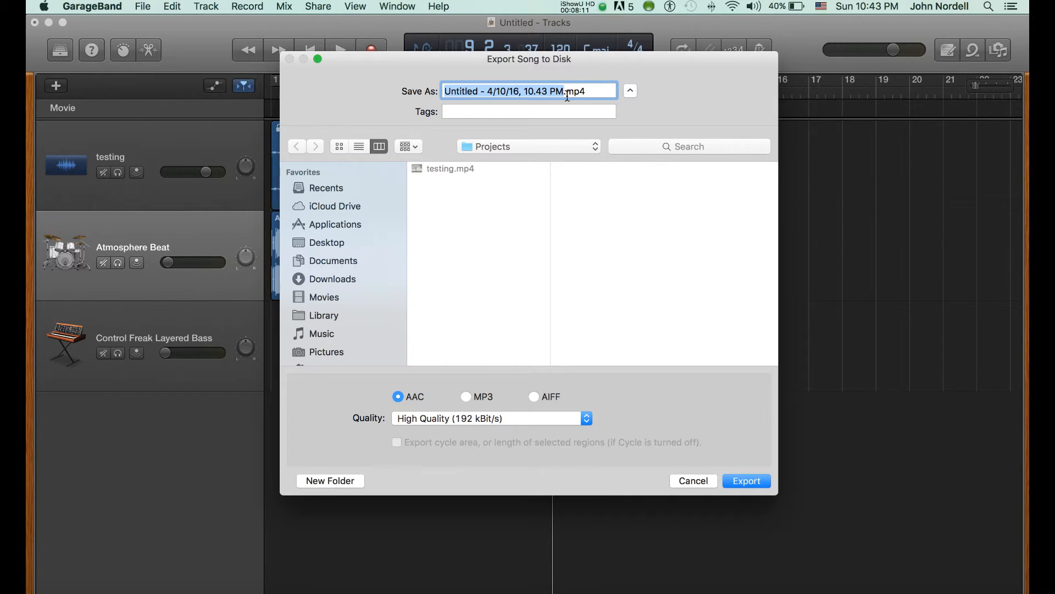
pyautogui.write('test au')
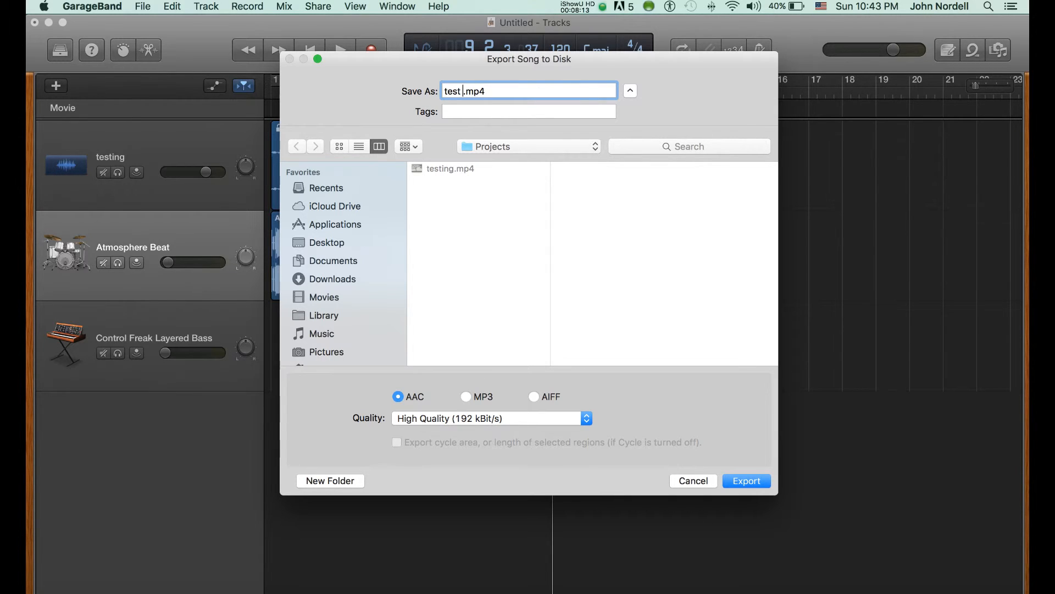
pyautogui.write('dio')
pyautogui.click(749, 484)
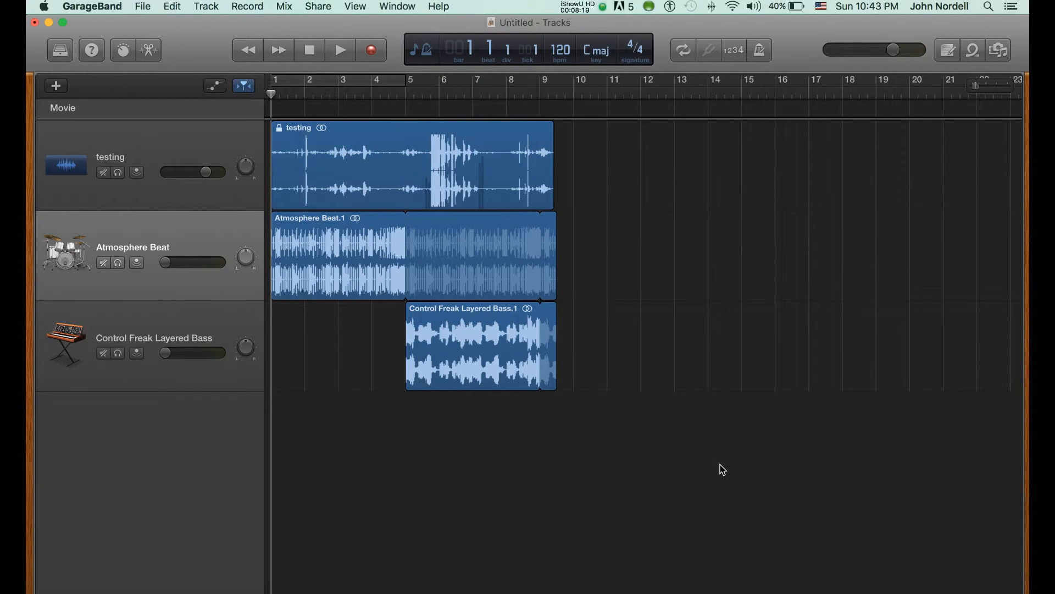
# Switch to iMovie, shrink its window to reach Finder, place test audio.m4a beneath the video clip at the timeline's start, and enlarge iMovie again
pyautogui.press('super+Tab')
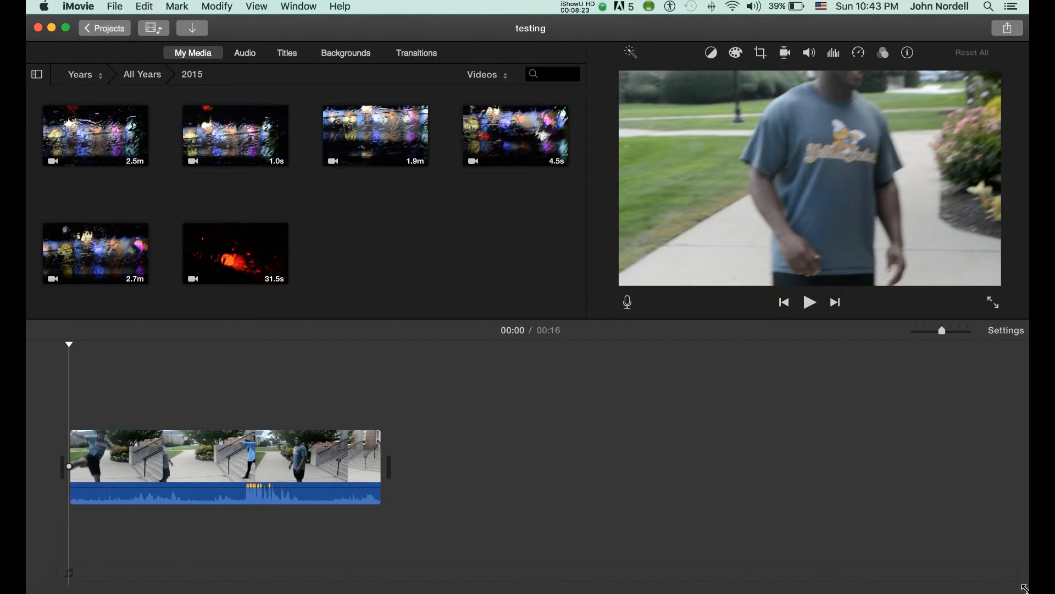
pyautogui.moveTo(1024, 588); pyautogui.dragTo(923, 501)
pyautogui.click(989, 237)
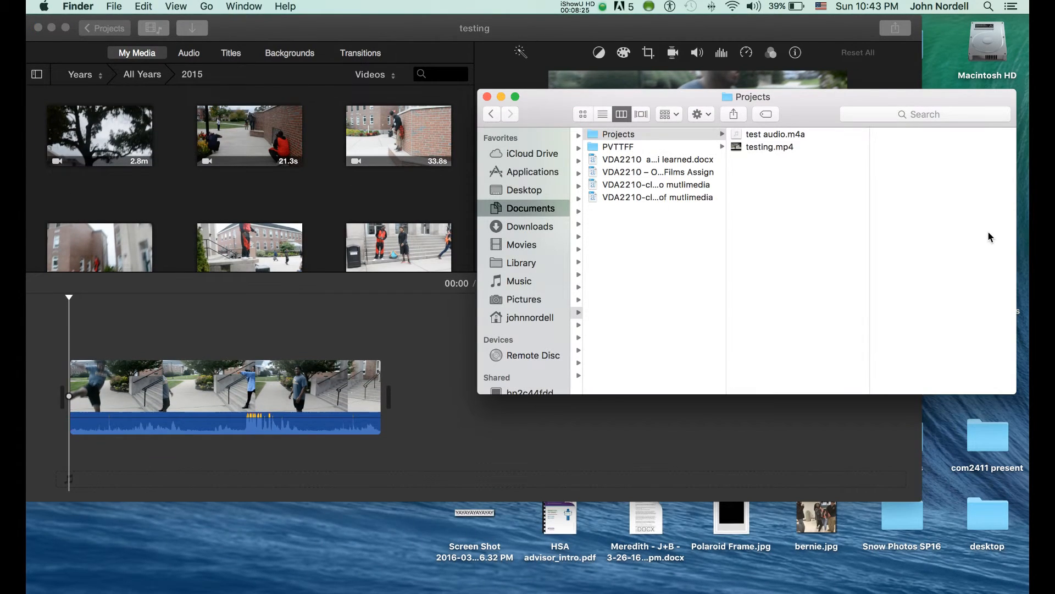
pyautogui.click(758, 136)
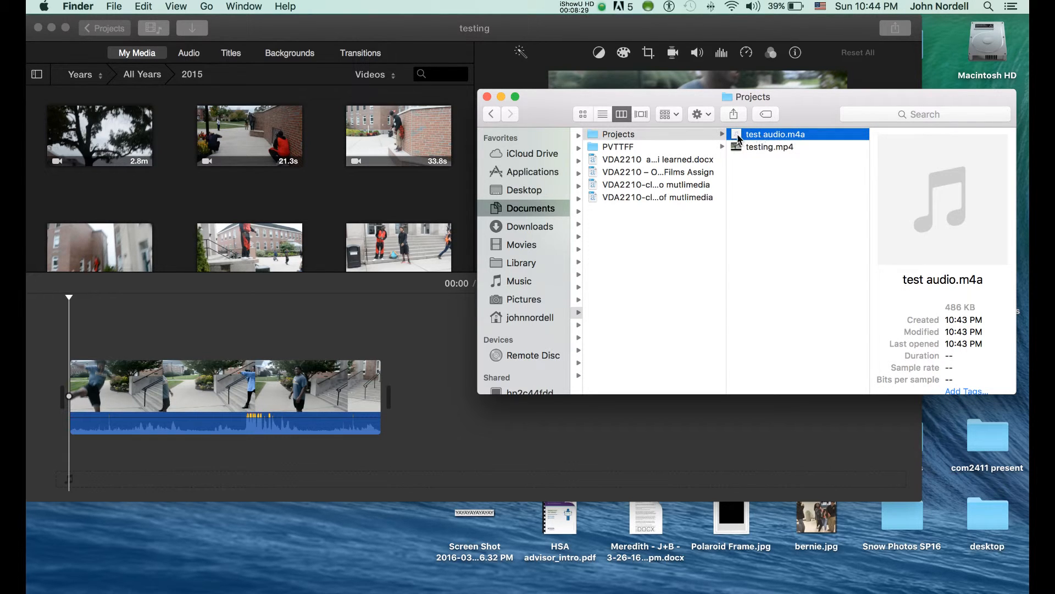
pyautogui.moveTo(737, 137); pyautogui.dragTo(53, 475)
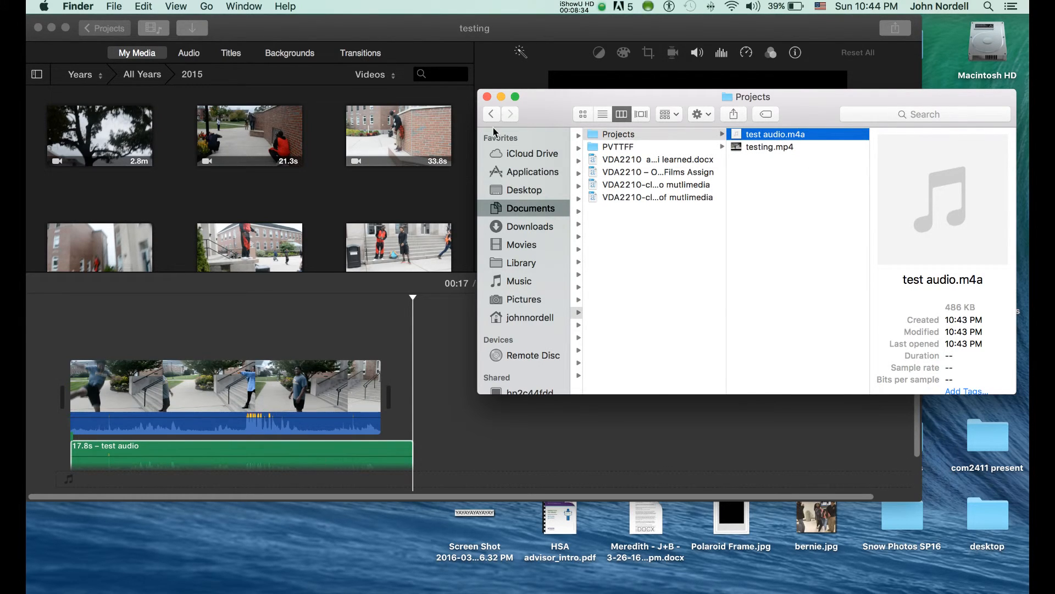
pyautogui.click(478, 427)
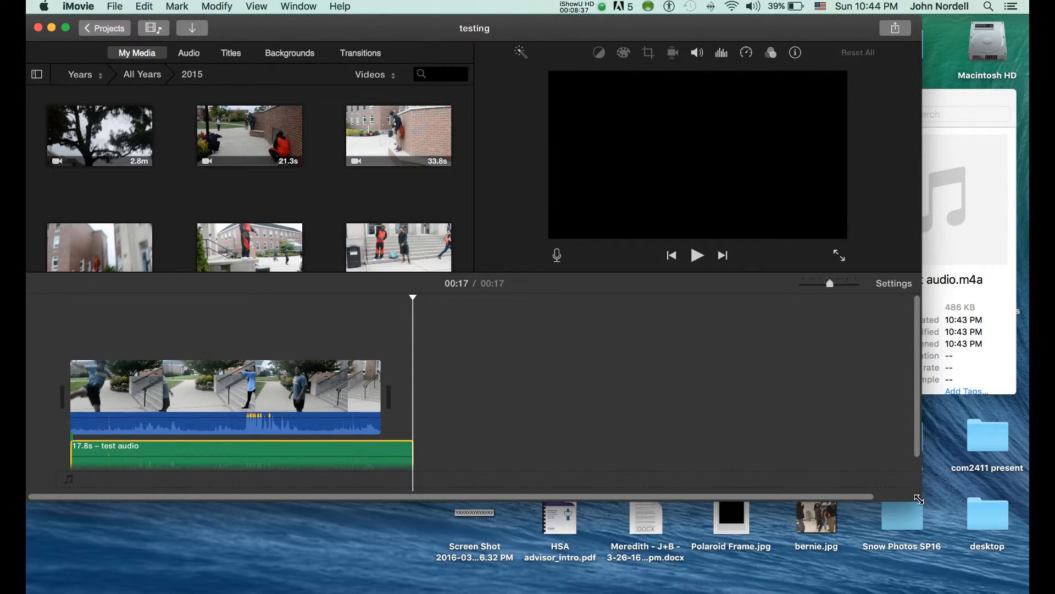
pyautogui.moveTo(919, 499); pyautogui.dragTo(1029, 533)
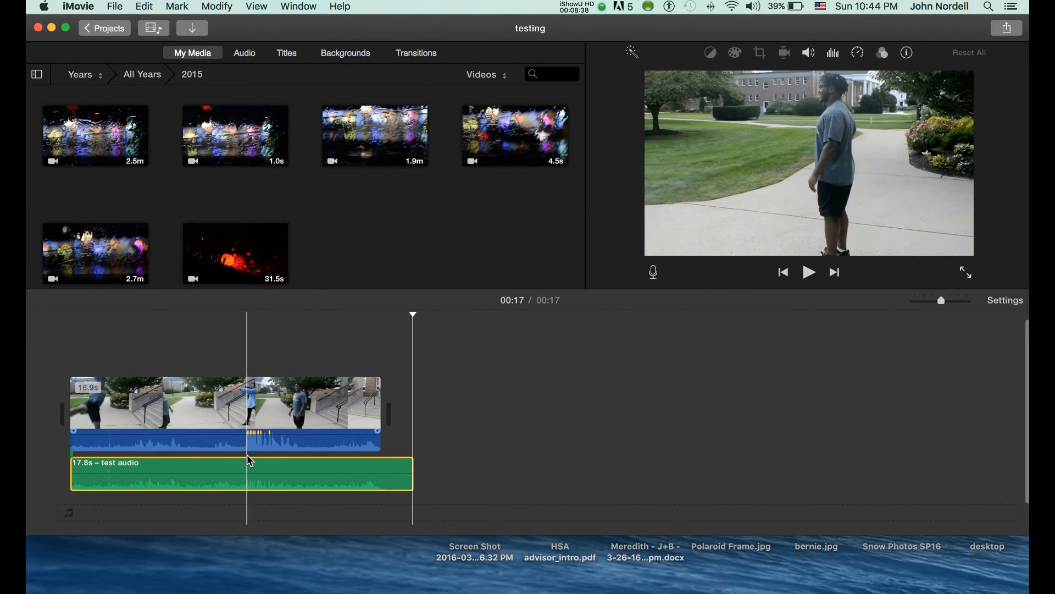
# Trim the end of the test audio clip to 16.9 s to match the video clip, and play the timeline from the start
pyautogui.moveTo(240, 464)
pyautogui.mouseDown()
pyautogui.moveTo(275, 464)
pyautogui.moveTo(240, 464)
pyautogui.mouseUp()
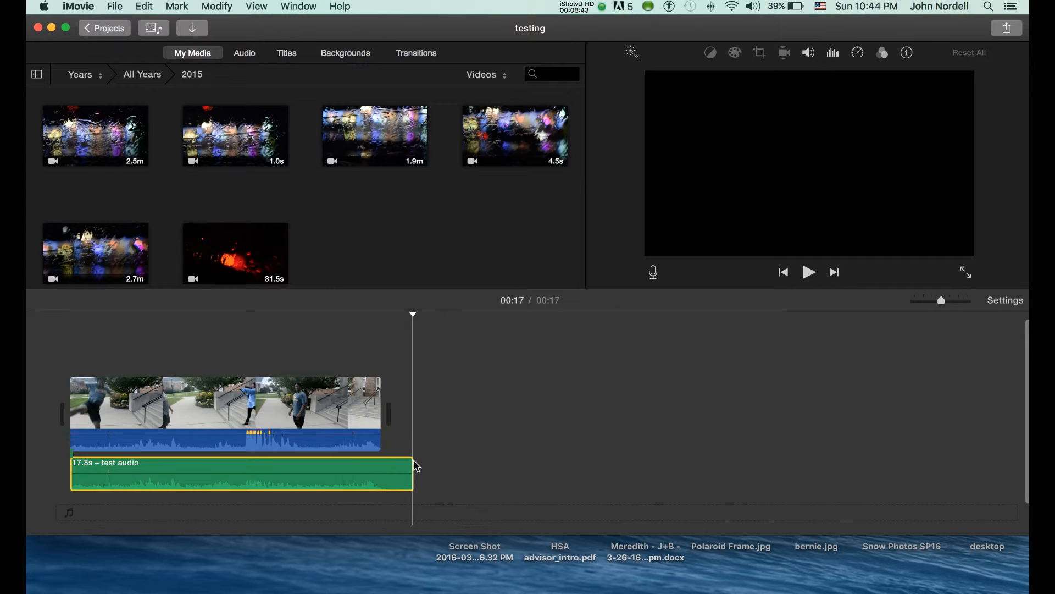
pyautogui.moveTo(416, 466); pyautogui.dragTo(381, 466)
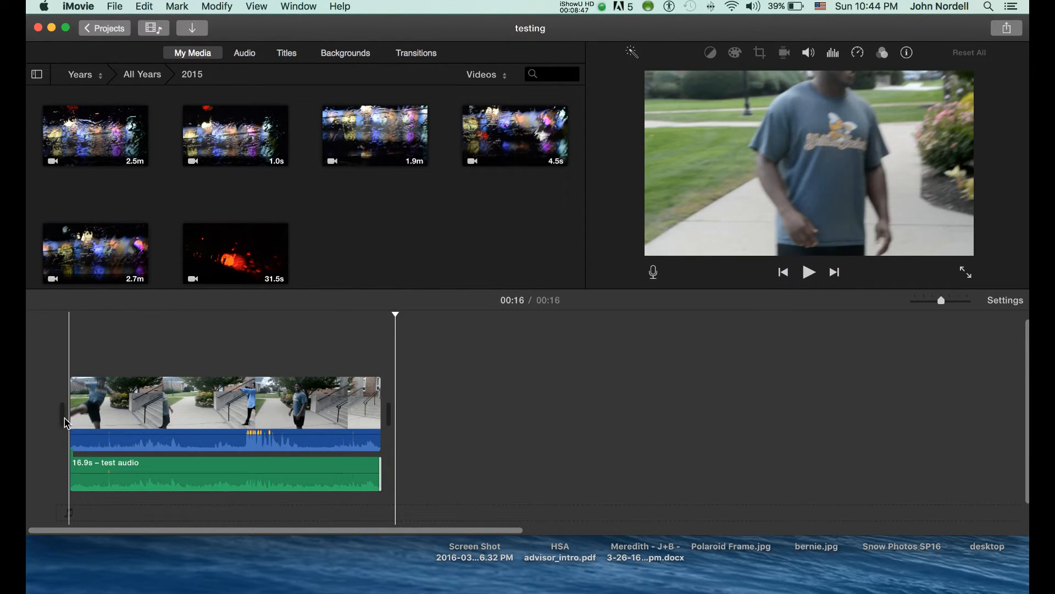
pyautogui.press('space')
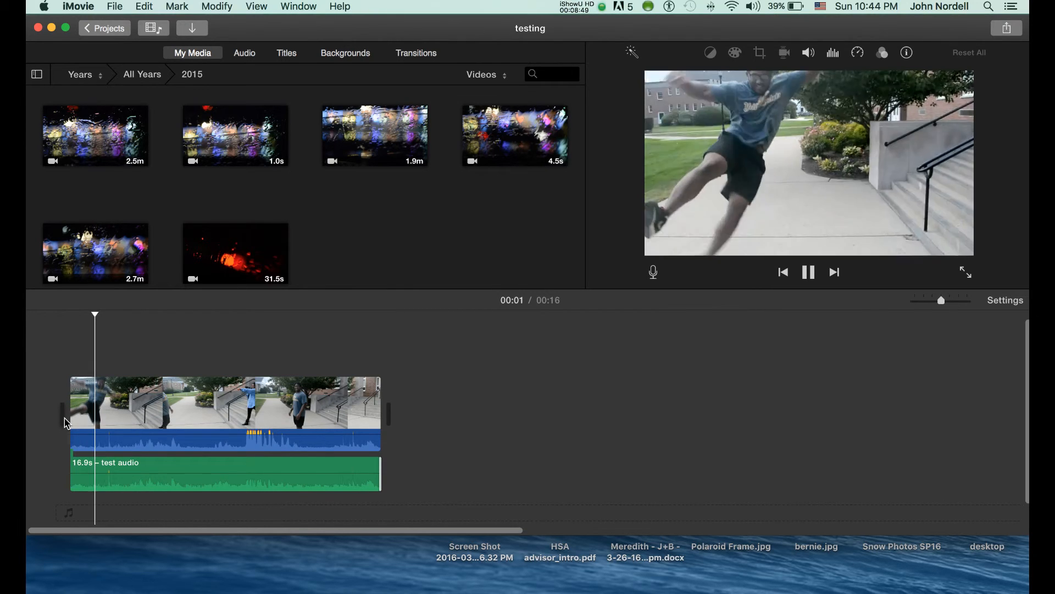
# Stop playback and detach the original audio from the video clip in the timeline
pyautogui.press('space')
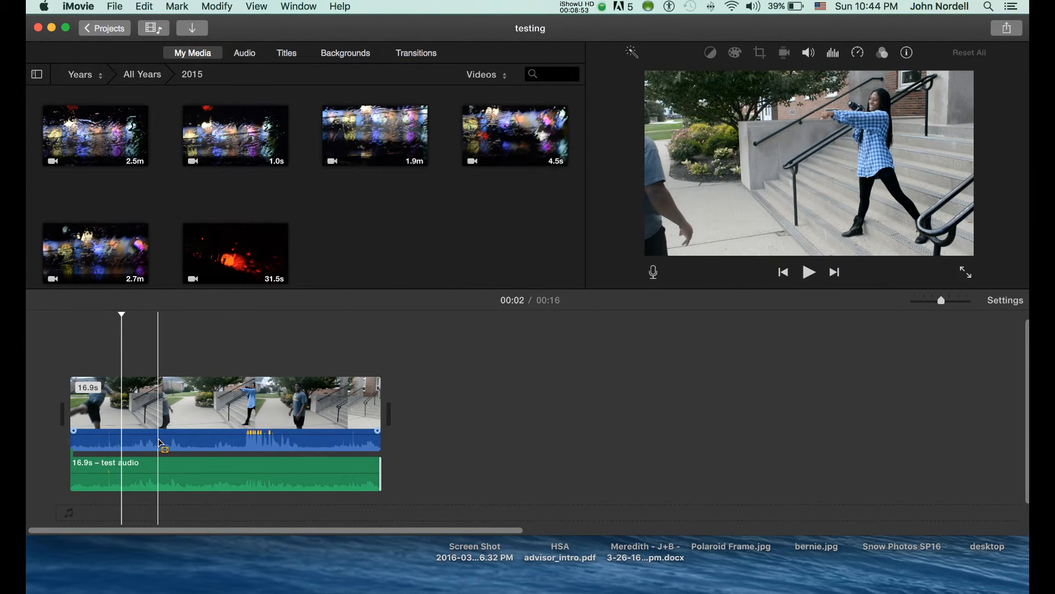
pyautogui.click(161, 443)
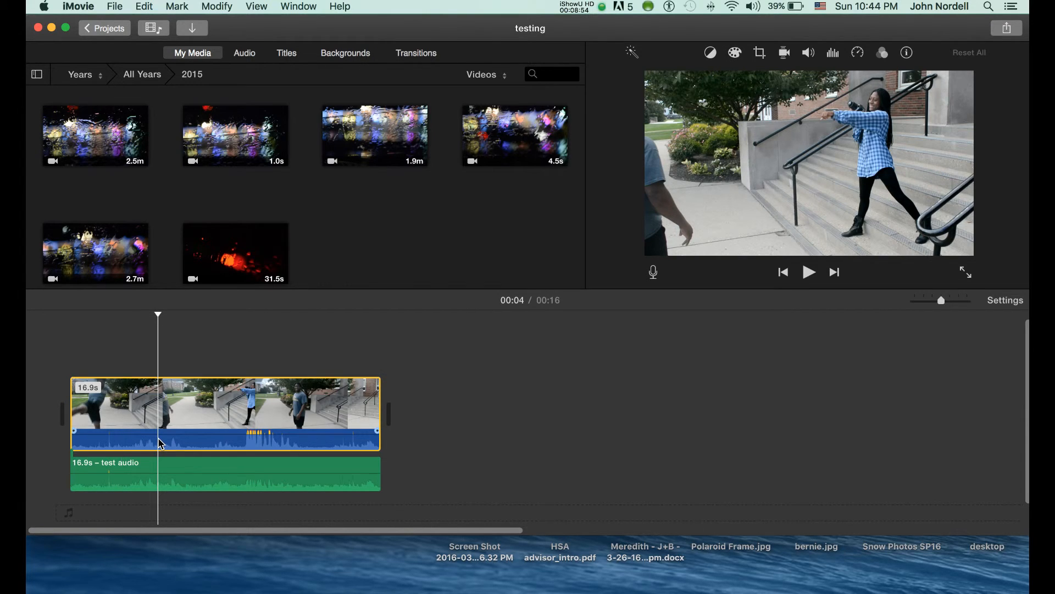
pyautogui.click(215, 7)
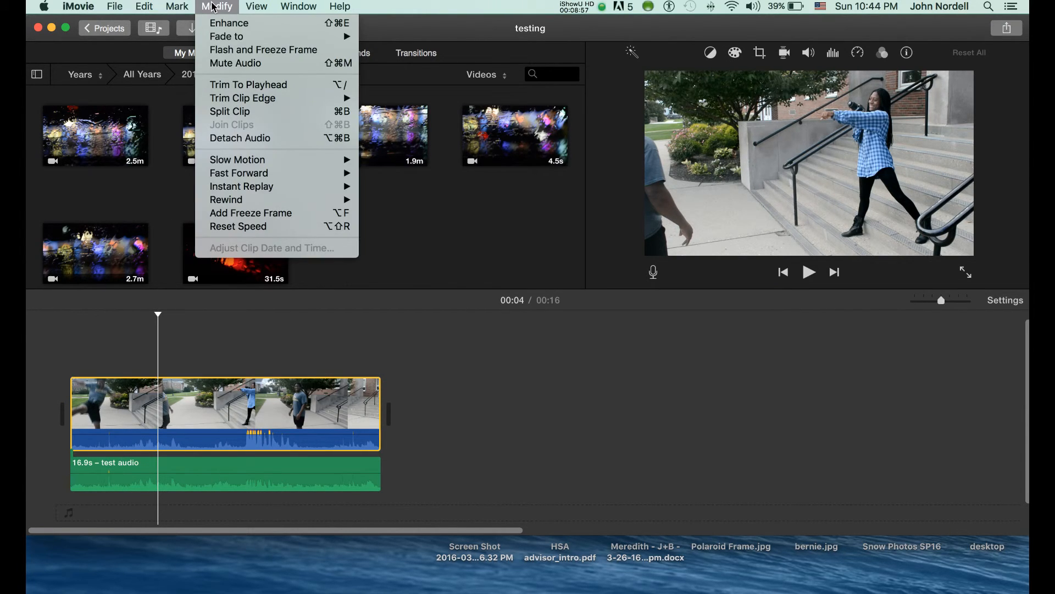
pyautogui.click(235, 144)
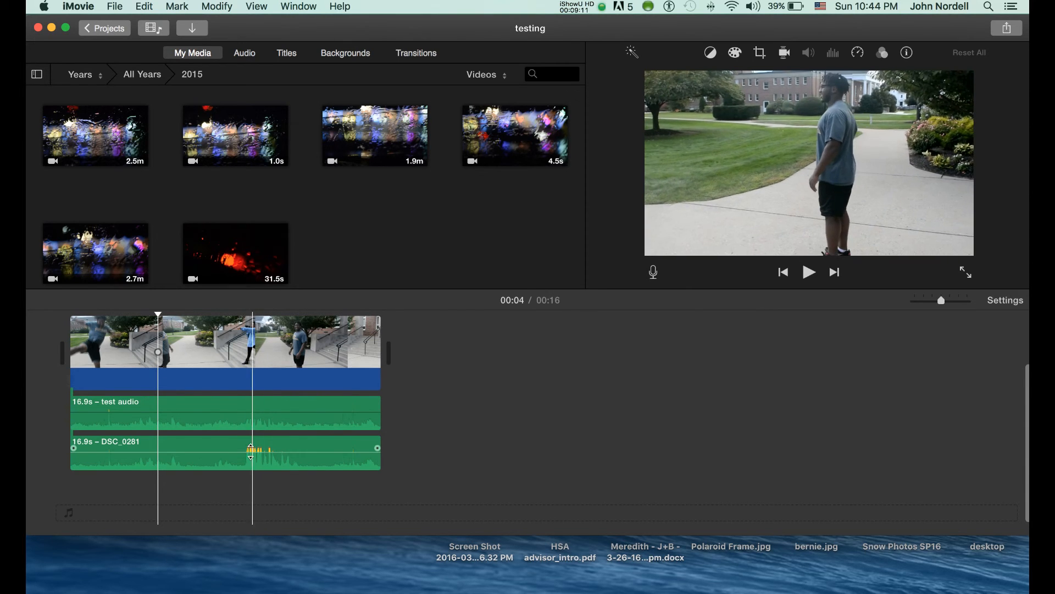
# Delete the detached DSC_0281 audio clip and play the timeline from the start with only the test audio
pyautogui.click(222, 448)
pyautogui.press('Delete')
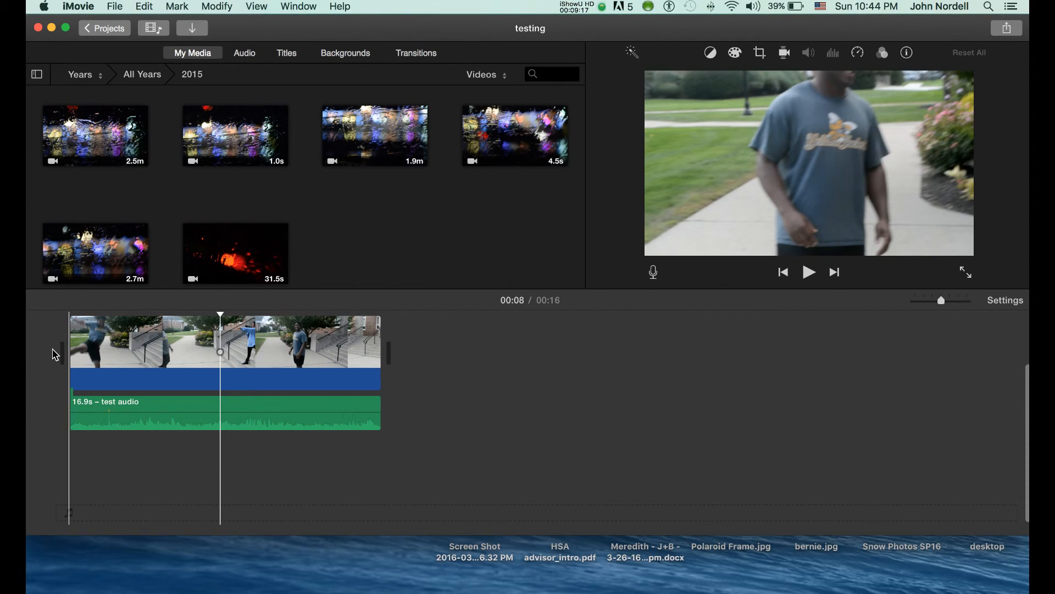
pyautogui.press('space')
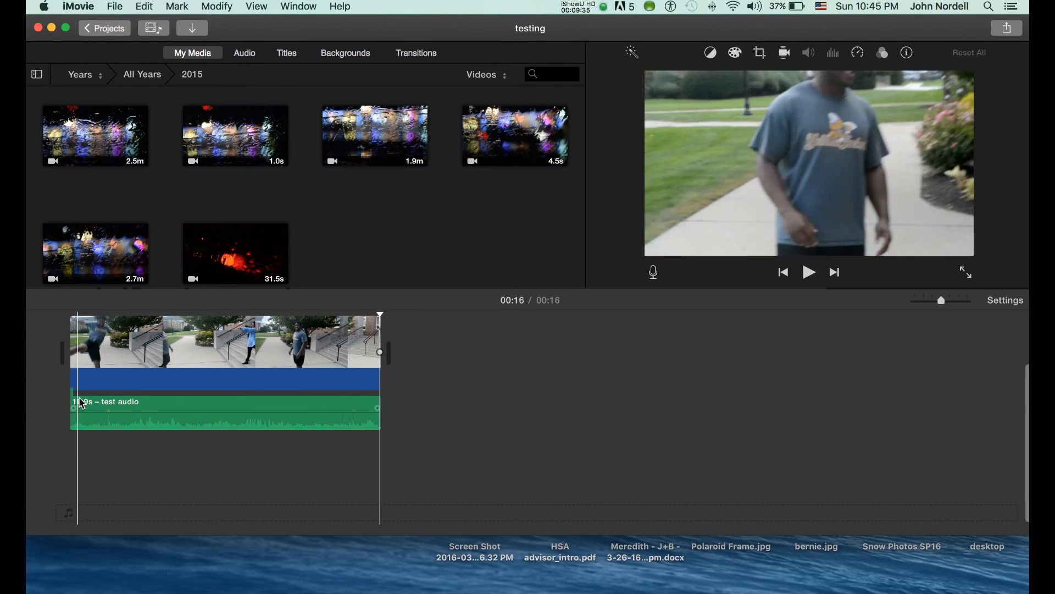
# Try shifting the test audio clip to start after the beginning of the video, and undo the move
pyautogui.moveTo(132, 408); pyautogui.dragTo(162, 407)
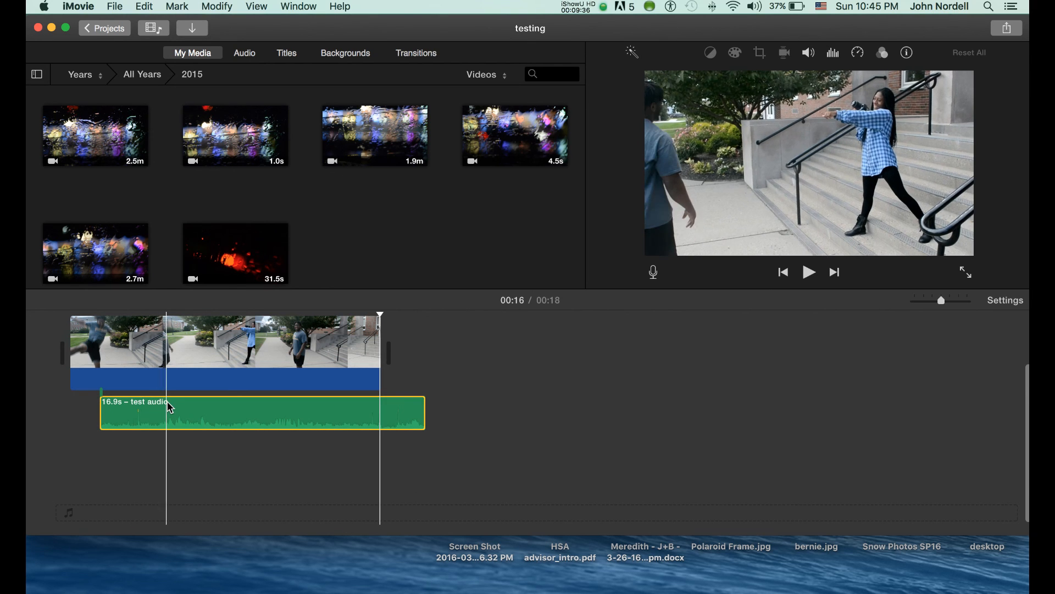
pyautogui.press('super+z')
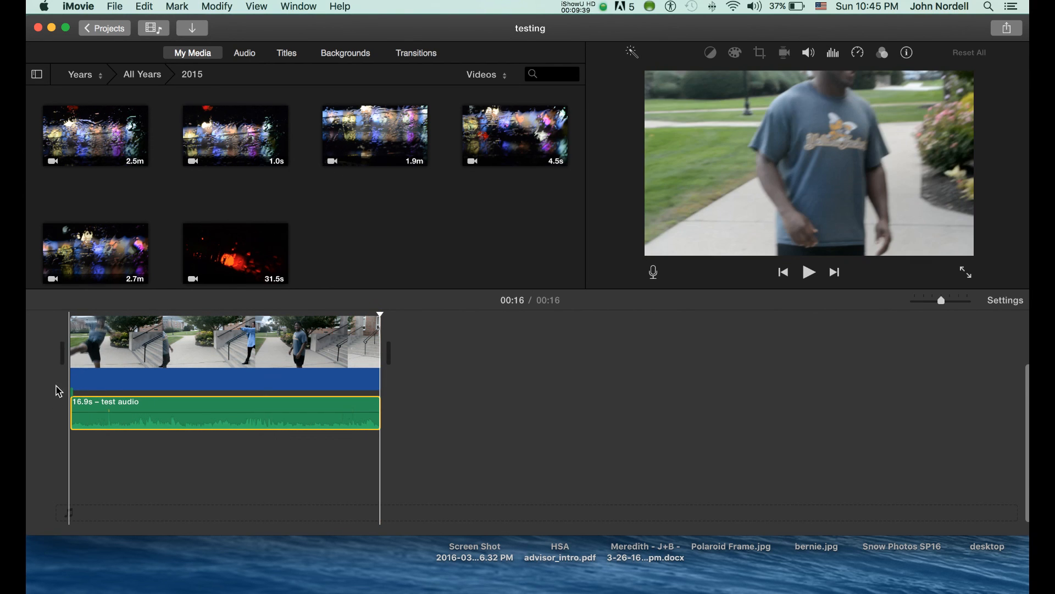